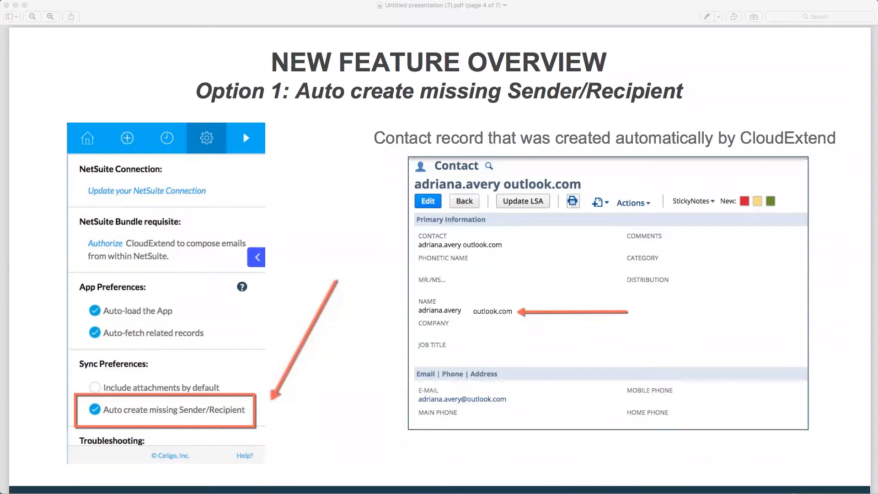
# Review the presentation slides on auto-creating missing senders/recipients and on overriding automatic contact creation
pyautogui.scroll(-10, 545, 313)
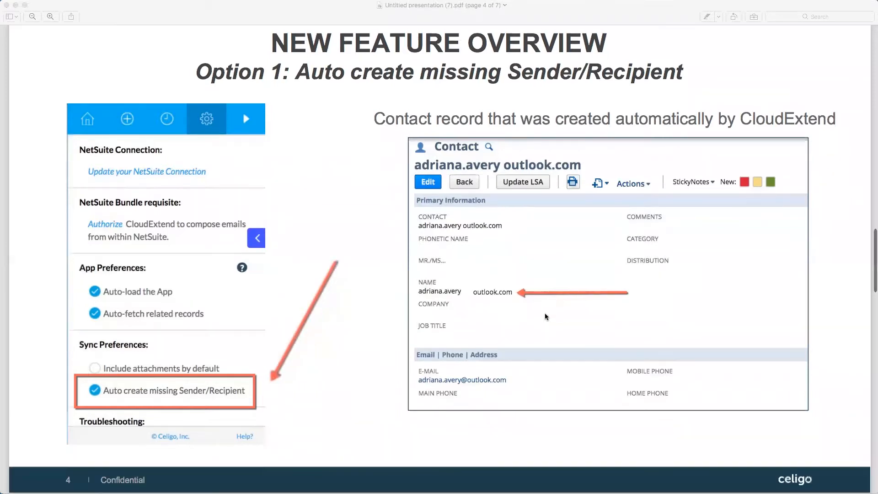
pyautogui.scroll(-1, 545, 315)
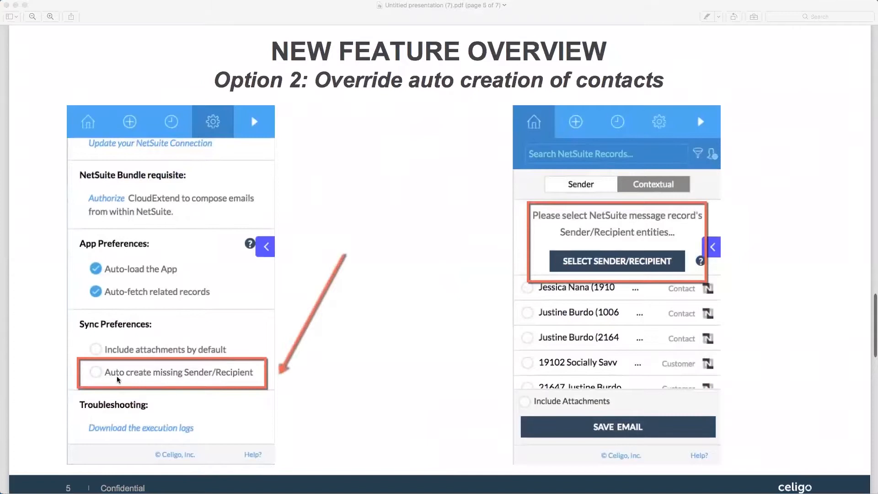
pyautogui.scroll(-1, 117, 377)
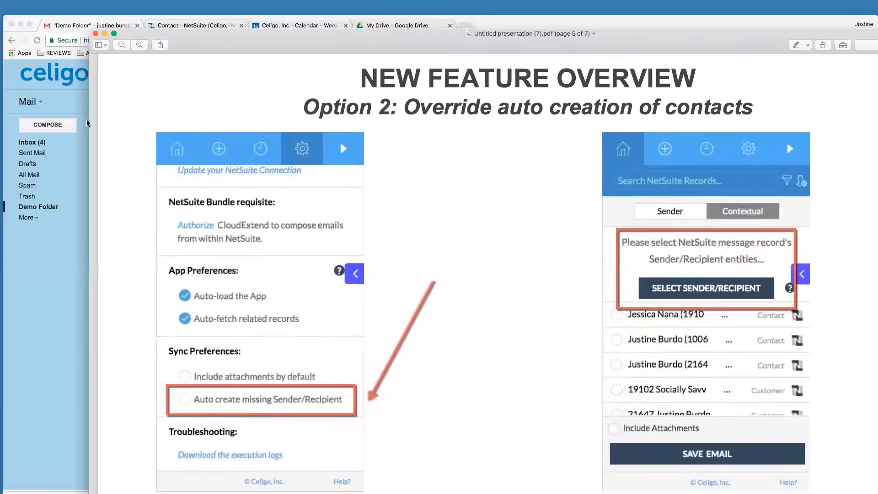
# Switch to Gmail in the browser and disable Auto create missing Sender/Recipient in the CloudExtend sync preferences
pyautogui.click(89, 108)
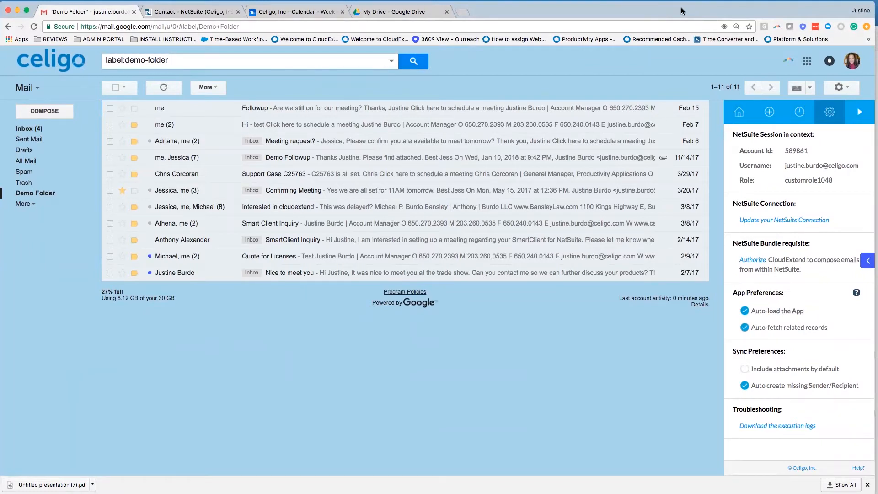
pyautogui.click(744, 387)
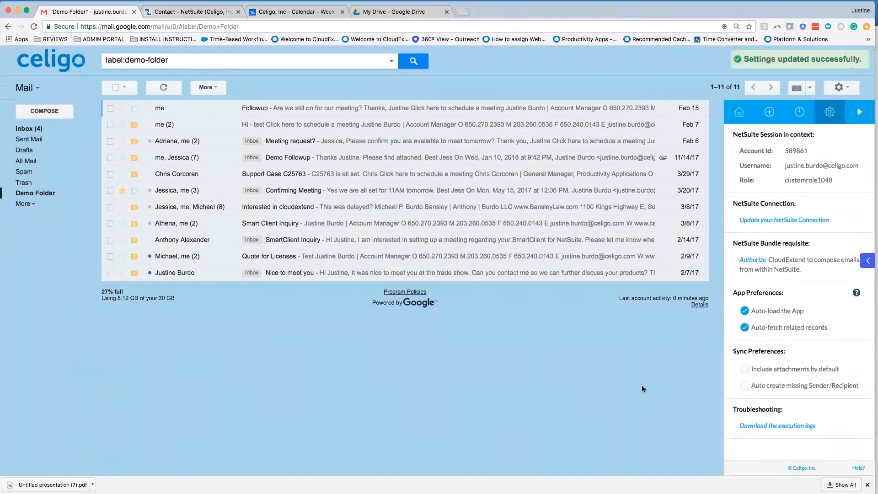
# Open the Followup email, select the third contact in the sender records and try to save the email to NetSuite
pyautogui.click(314, 108)
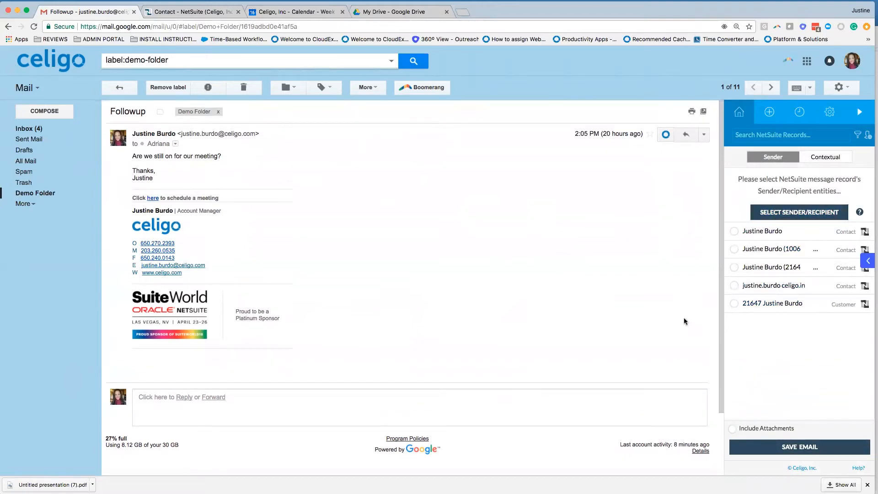
pyautogui.click(734, 267)
pyautogui.click(808, 447)
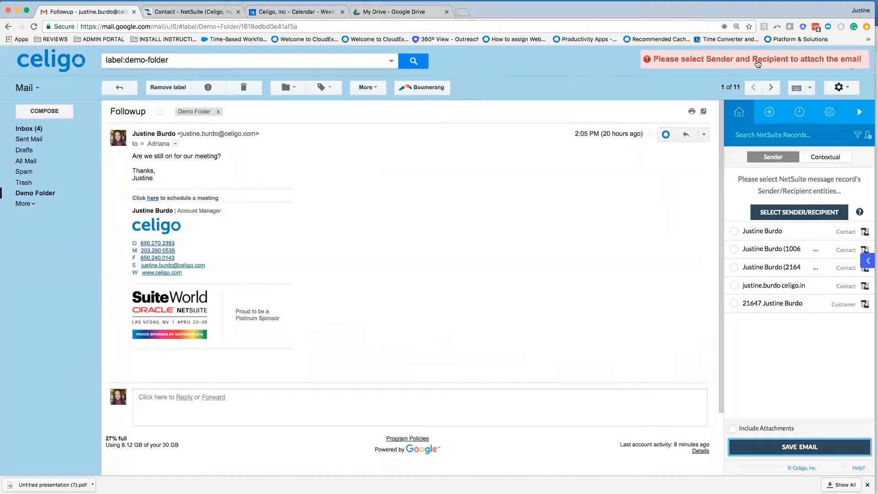
# Choose the employee record as both sender and recipient entity for the Followup email
pyautogui.click(800, 212)
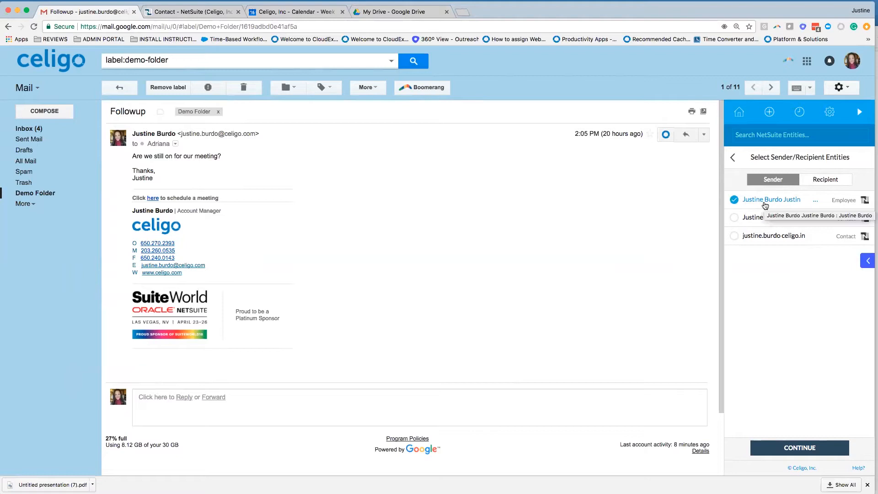
pyautogui.click(822, 181)
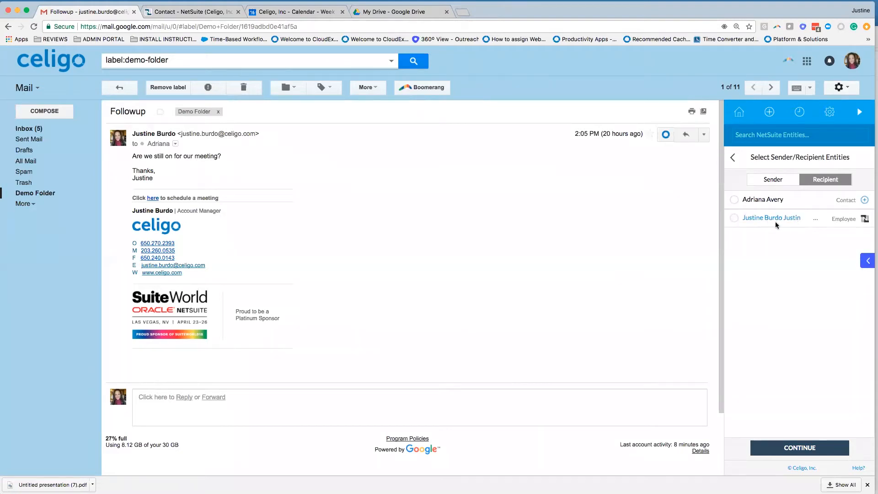
pyautogui.click(735, 218)
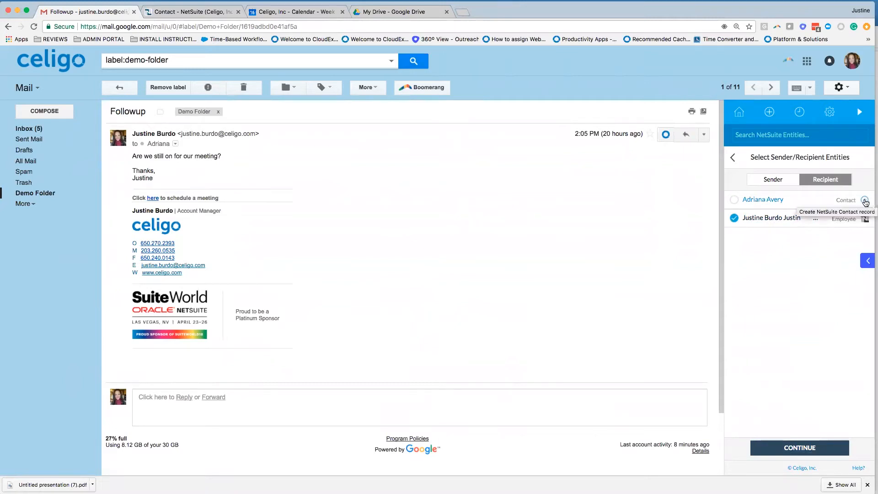
# Create a NetSuite contact for the missing recipient with company Socially Savvy Studio and job title CEO, and save it
pyautogui.click(866, 201)
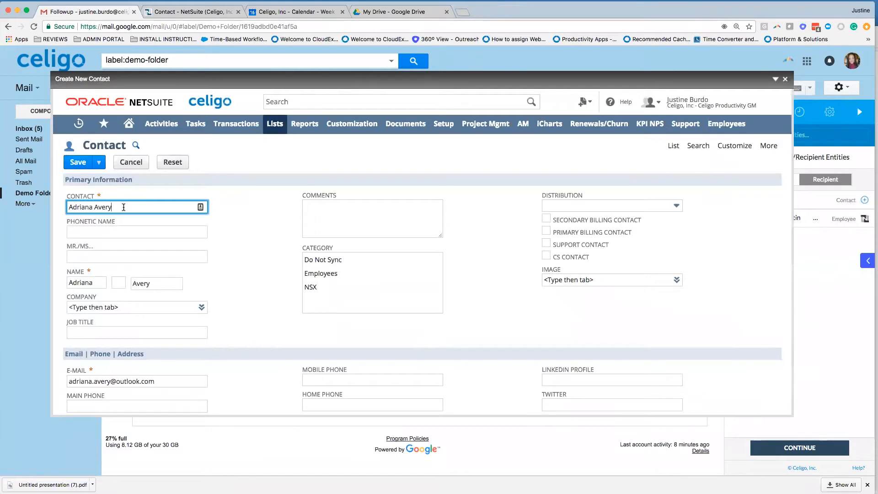
pyautogui.tripleClick(167, 381)
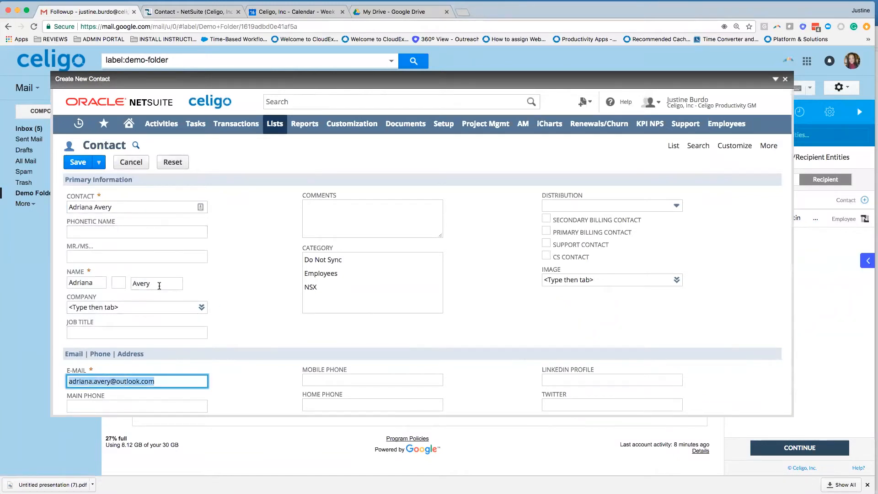
pyautogui.click(128, 307)
pyautogui.write('socially')
pyautogui.click(135, 319)
pyautogui.click(135, 331)
pyautogui.write('CEO')
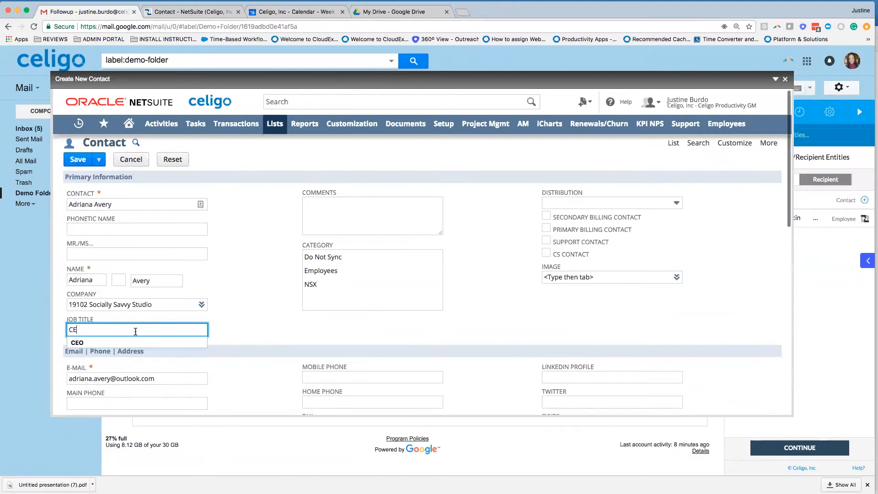
pyautogui.click(244, 321)
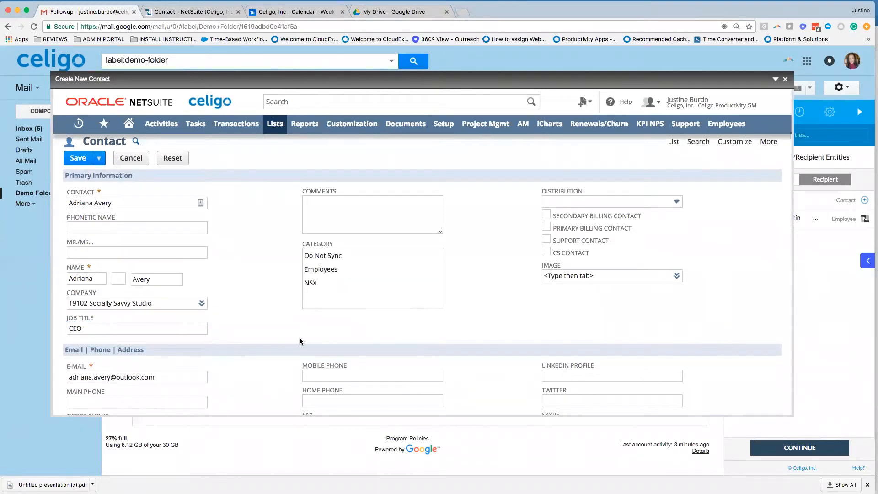
pyautogui.scroll(1, 299, 341)
pyautogui.click(78, 162)
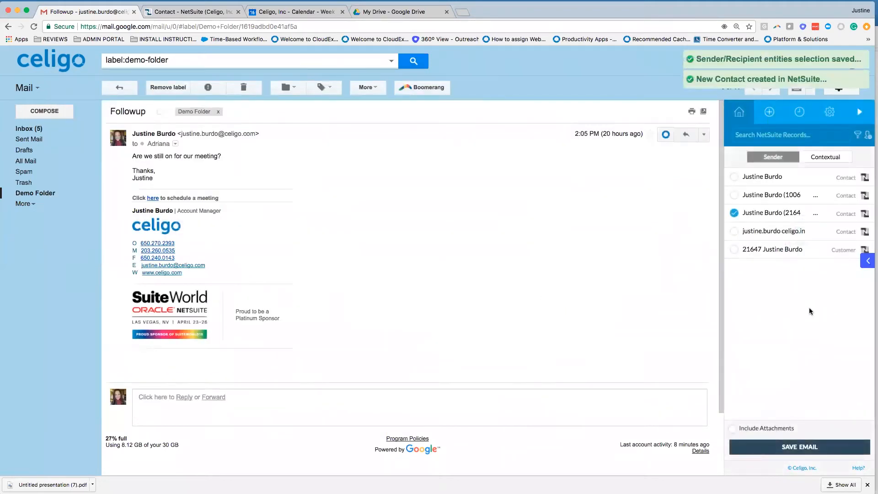
# Add the new contact from the contextual records to the selection and save the Followup email to both selected records
pyautogui.click(822, 156)
pyautogui.click(734, 178)
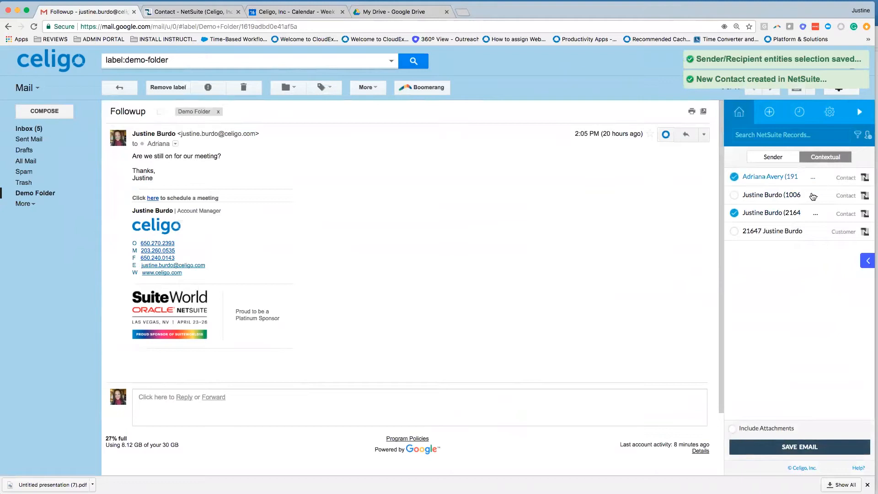
pyautogui.click(785, 157)
pyautogui.click(813, 449)
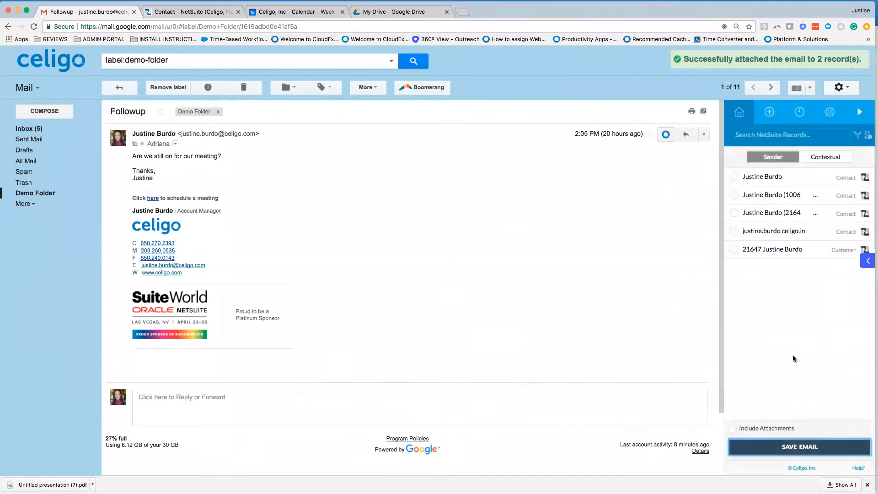
# Enable Auto create missing Sender/Recipient in the CloudExtend sync preferences
pyautogui.click(829, 111)
pyautogui.click(744, 386)
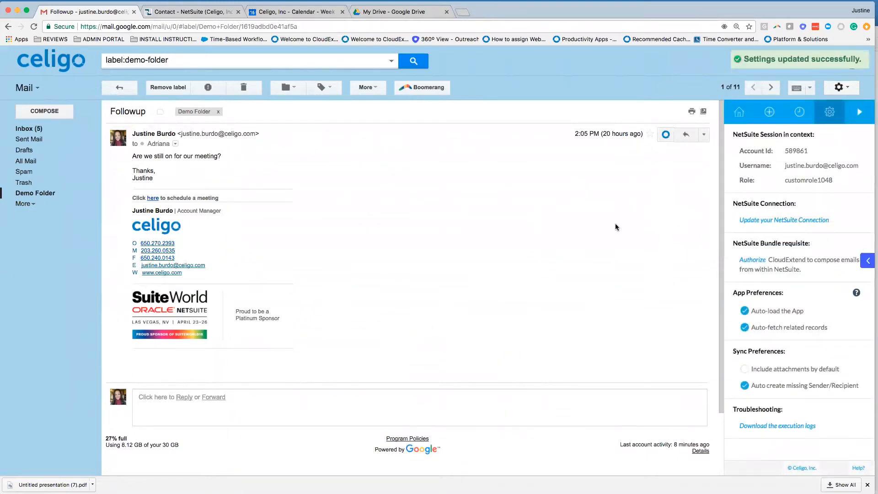
# Open the Hi email from Demo Folder, show its message details and highlight the recipient's address
pyautogui.click(47, 193)
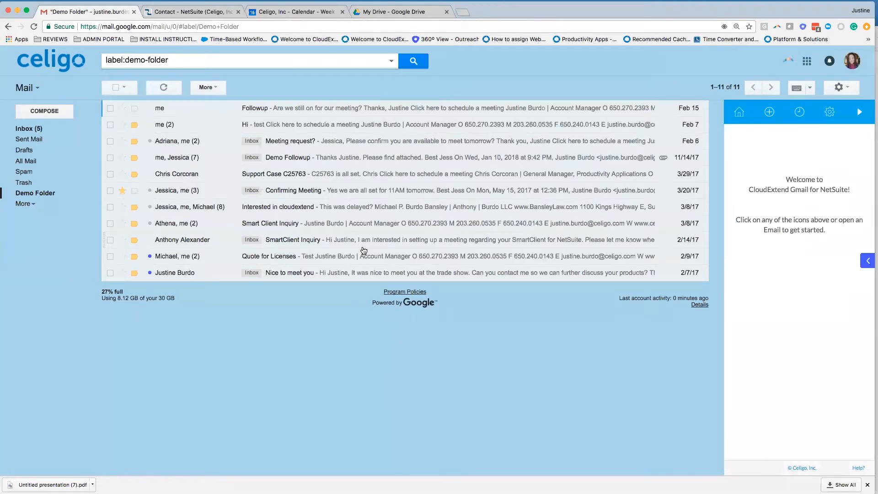
pyautogui.click(272, 128)
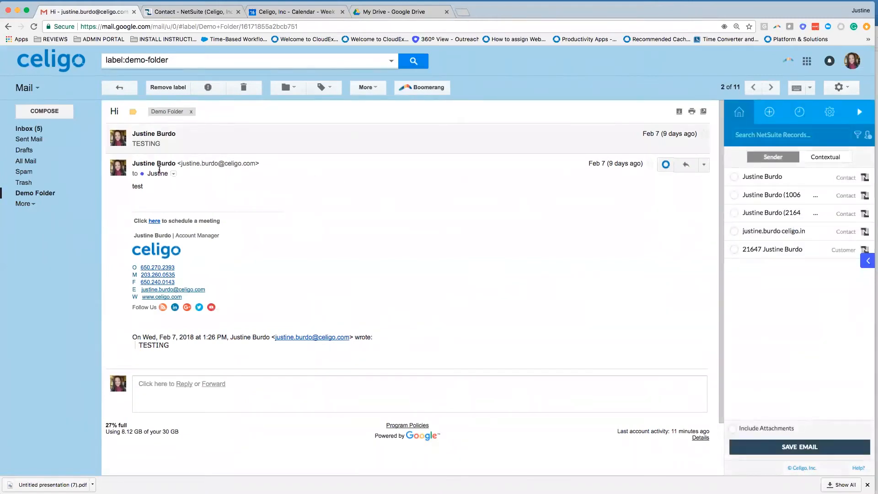
pyautogui.click(174, 174)
pyautogui.moveTo(219, 211); pyautogui.dragTo(443, 213)
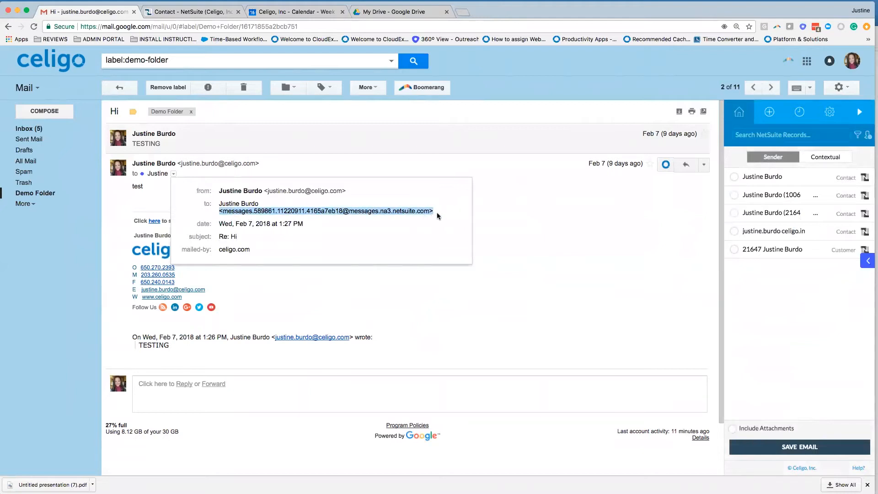
# Try to save the Hi email to the third contact in the list, and show its recipient entities
pyautogui.click(735, 213)
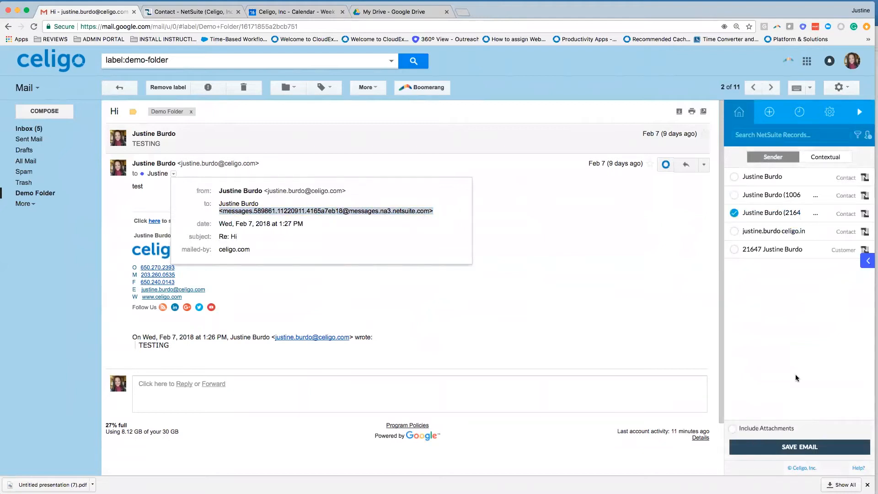
pyautogui.click(800, 448)
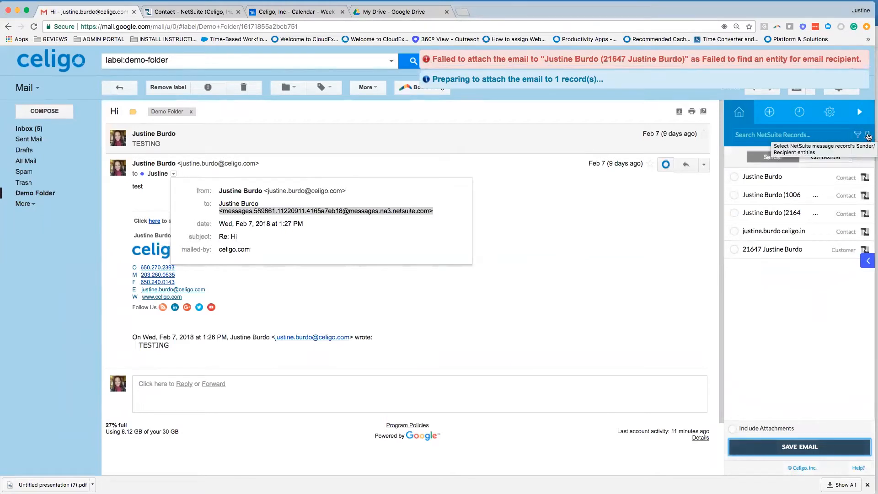
pyautogui.click(869, 136)
pyautogui.click(818, 181)
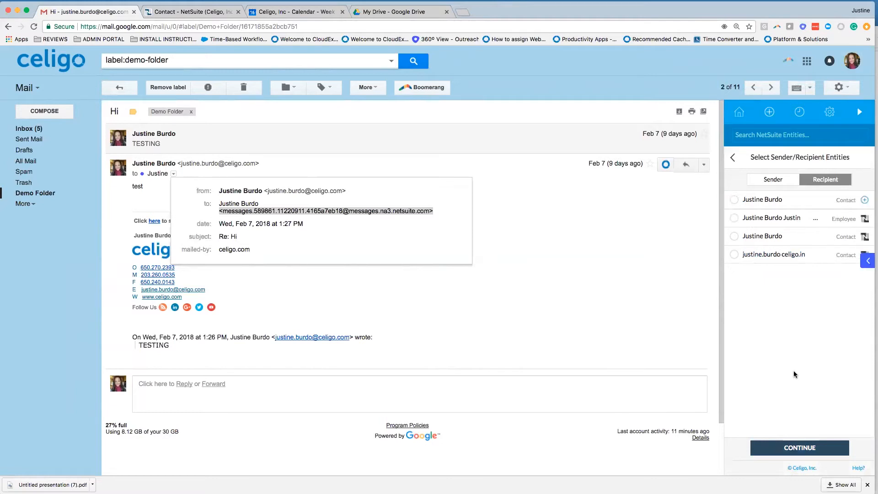
# Disable Auto create missing Sender/Recipient in the settings and return to the Hi email's related NetSuite records
pyautogui.click(830, 113)
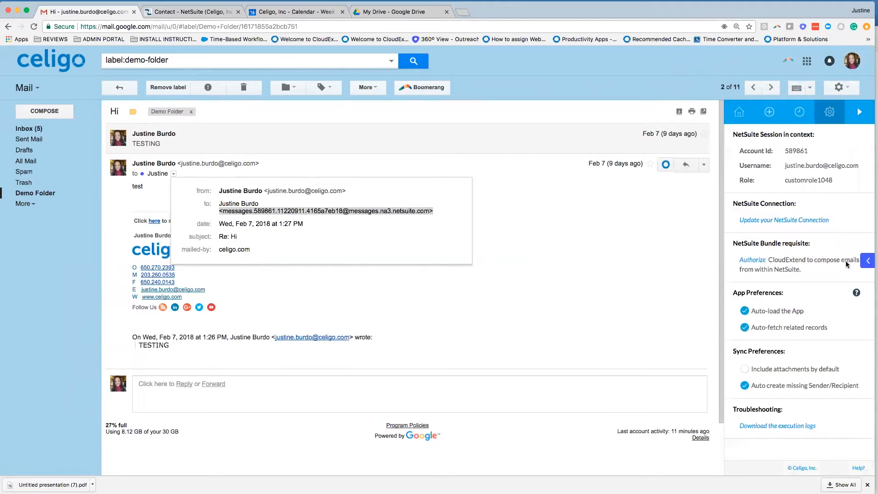
pyautogui.click(744, 386)
pyautogui.click(741, 115)
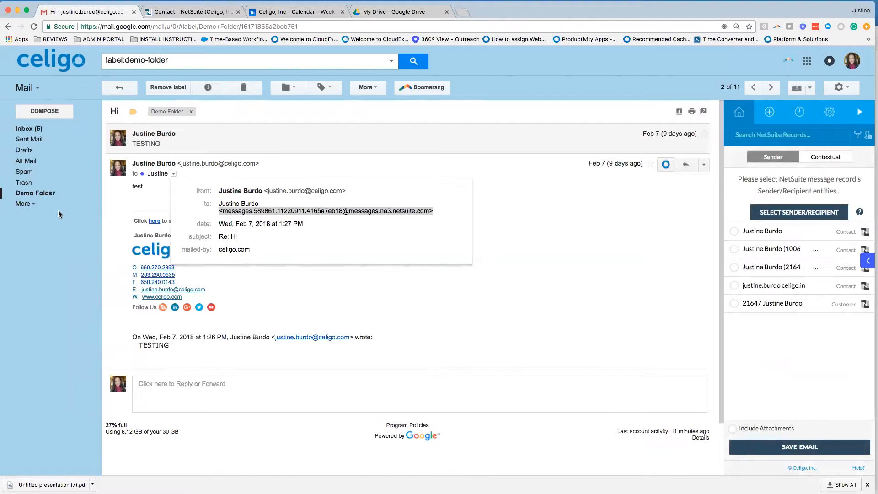
# Return to Demo Folder, look through CloudExtend's record search, record creation, history and settings views, and collapse the add-on
pyautogui.click(35, 193)
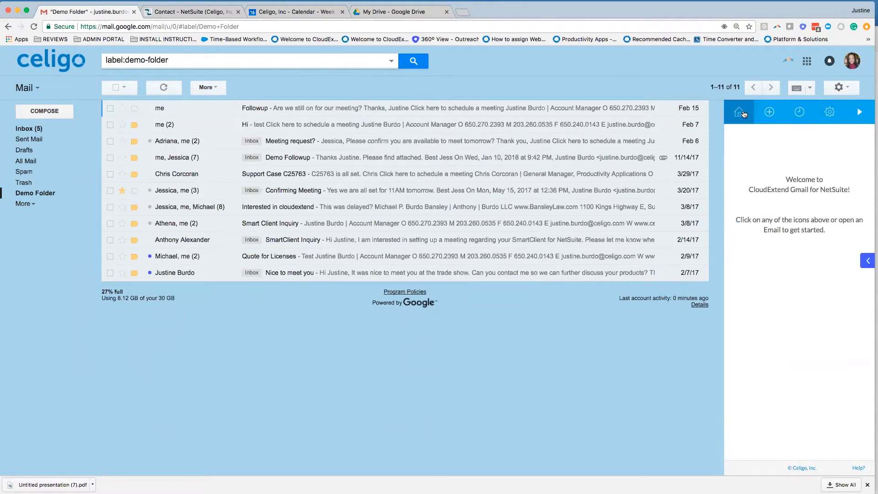
pyautogui.click(739, 114)
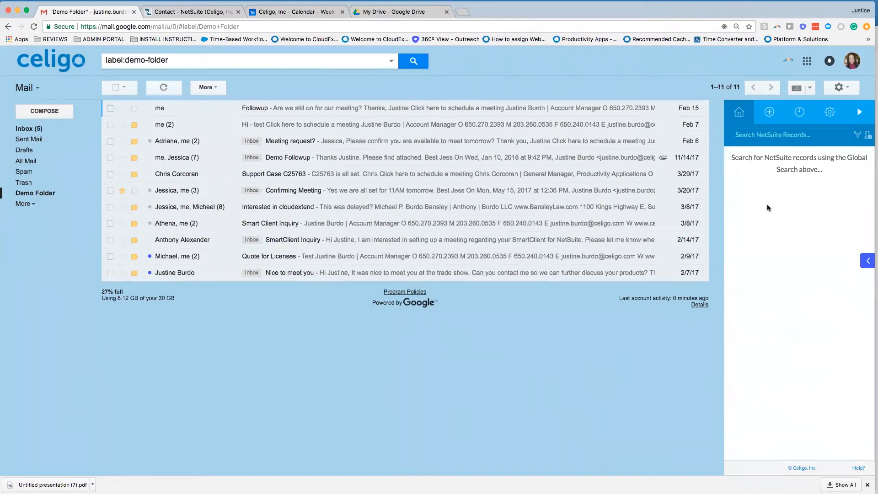
pyautogui.click(770, 114)
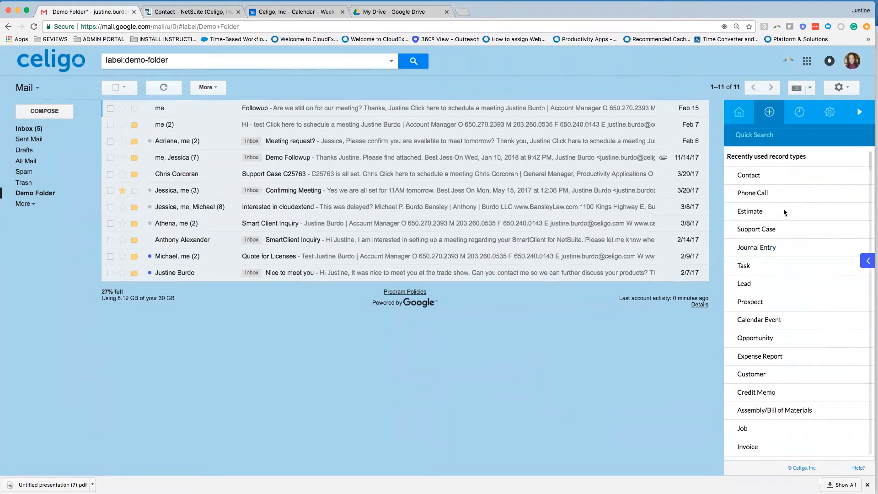
pyautogui.click(801, 115)
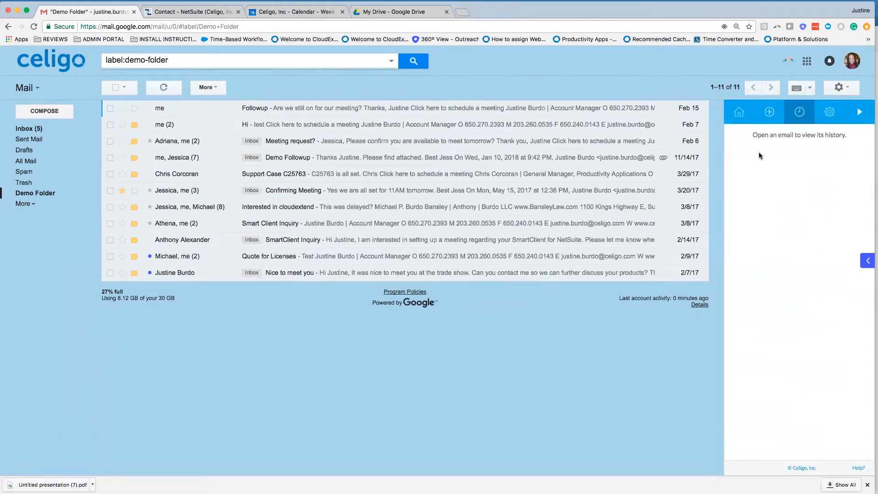
pyautogui.click(830, 113)
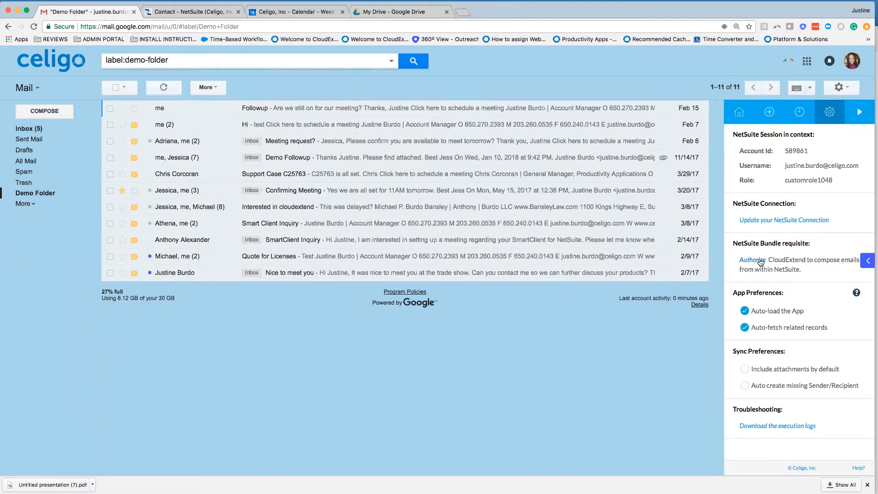
pyautogui.click(865, 114)
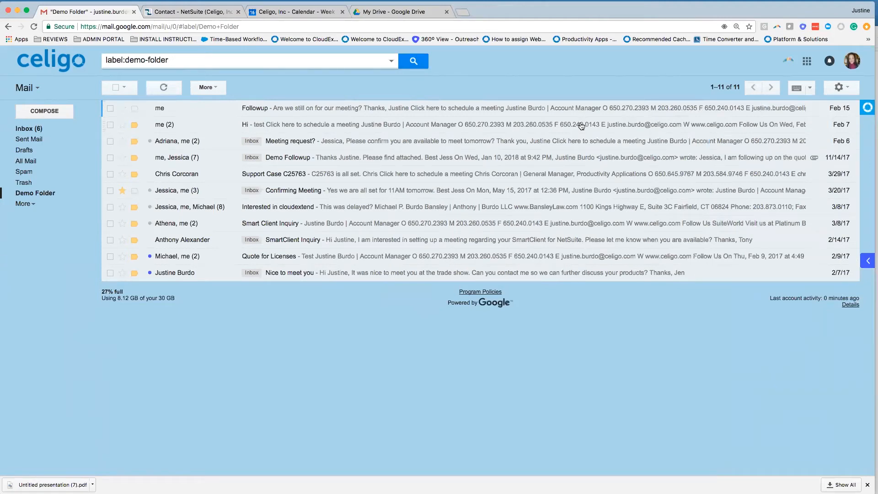
# Open the Demo Followup conversation, show its older messages and expand the first message of the thread
pyautogui.click(318, 163)
pyautogui.click(462, 177)
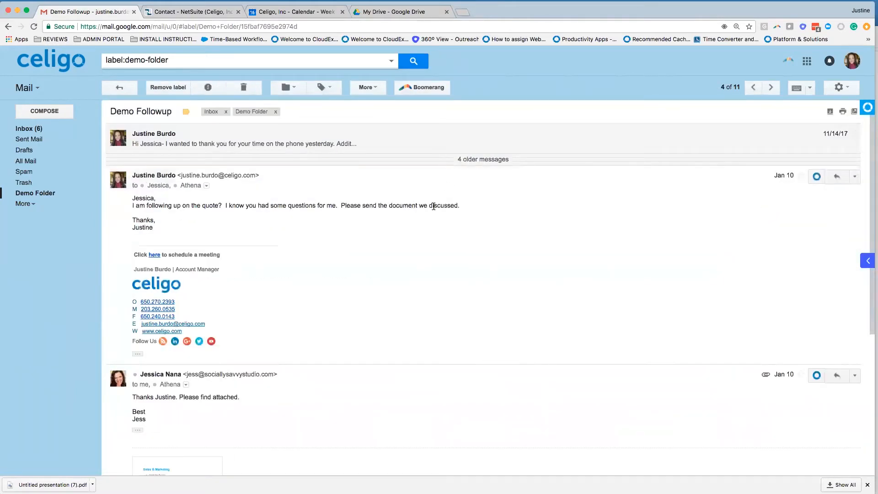
pyautogui.click(501, 161)
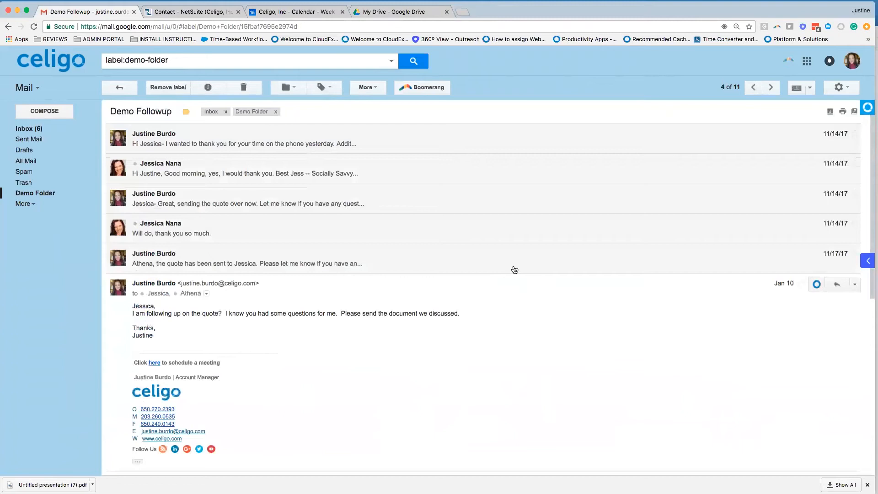
pyautogui.scroll(-4, 514, 268)
pyautogui.scroll(4, 515, 269)
pyautogui.click(732, 143)
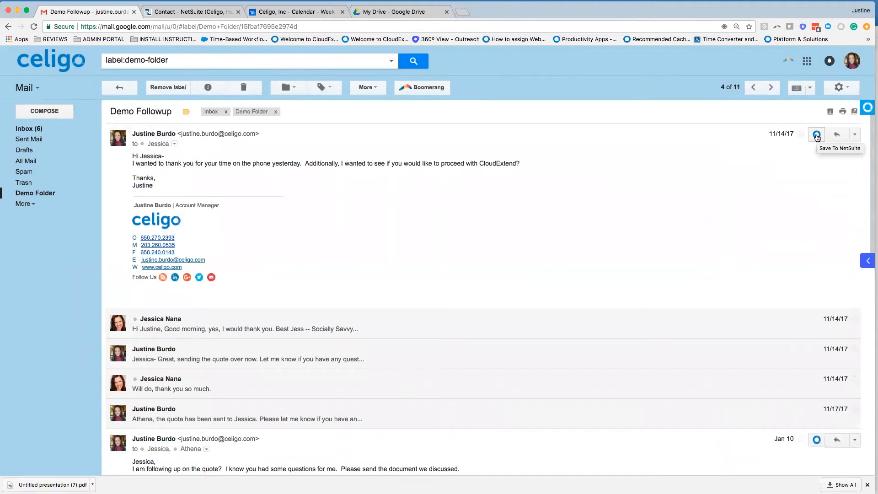
# Show the related NetSuite records for the thread's first message and read through the conversation to its last message
pyautogui.click(818, 136)
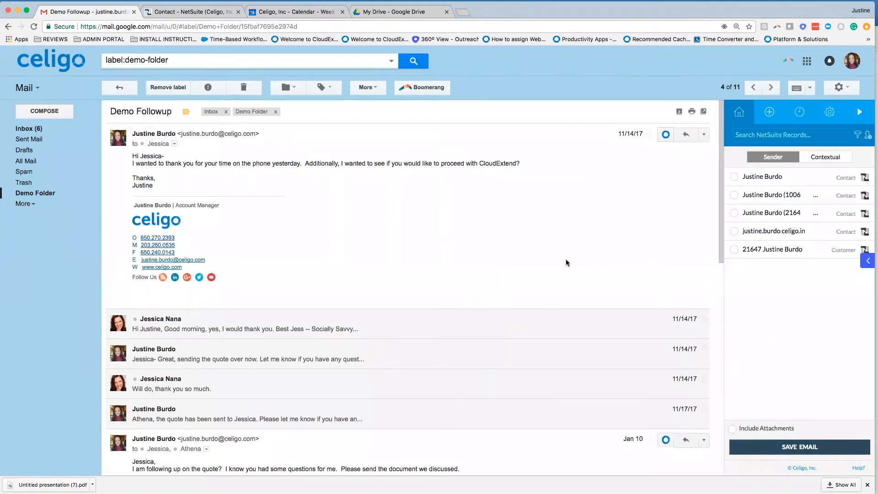
pyautogui.scroll(-6, 565, 259)
pyautogui.scroll(6, 565, 260)
pyautogui.scroll(-4, 594, 295)
pyautogui.scroll(-6, 594, 295)
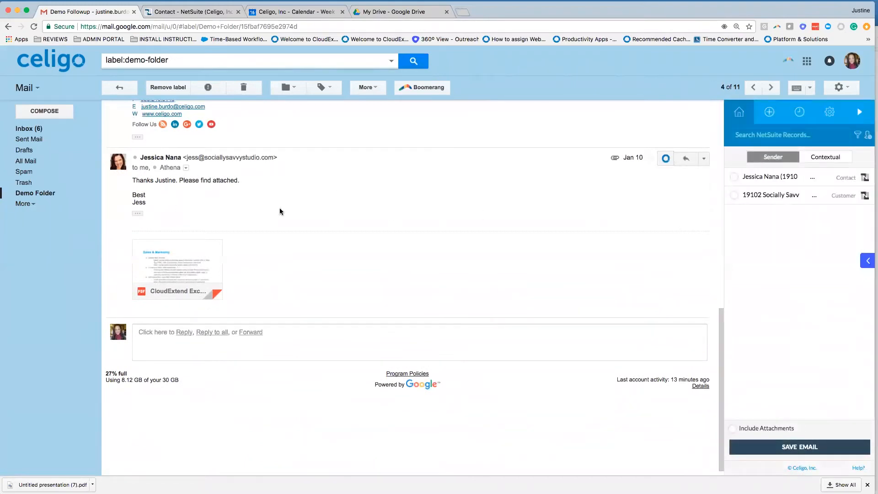
# Start a reply to the last message and a blank new message to show their CloudExtend send option, and discard both
pyautogui.click(183, 338)
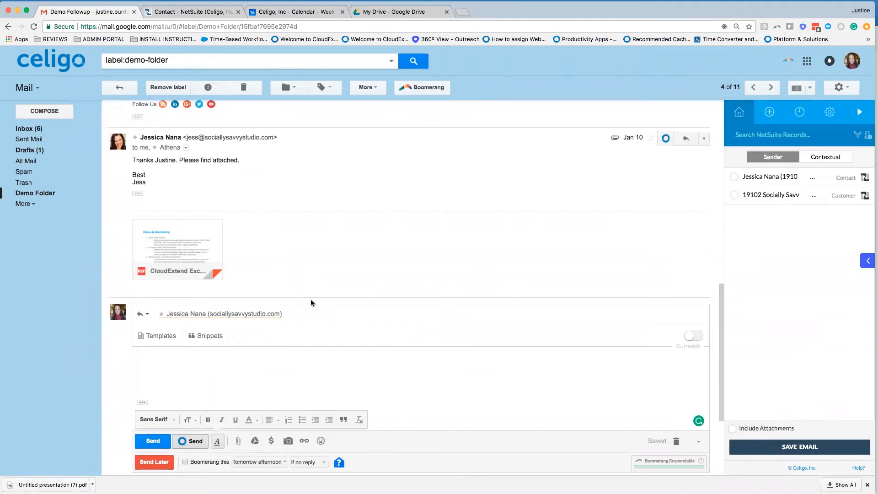
pyautogui.click(44, 111)
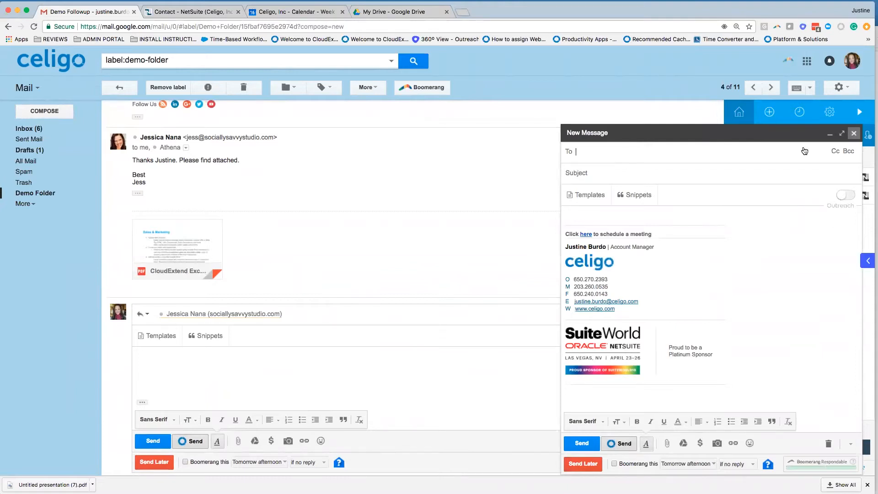
pyautogui.click(854, 133)
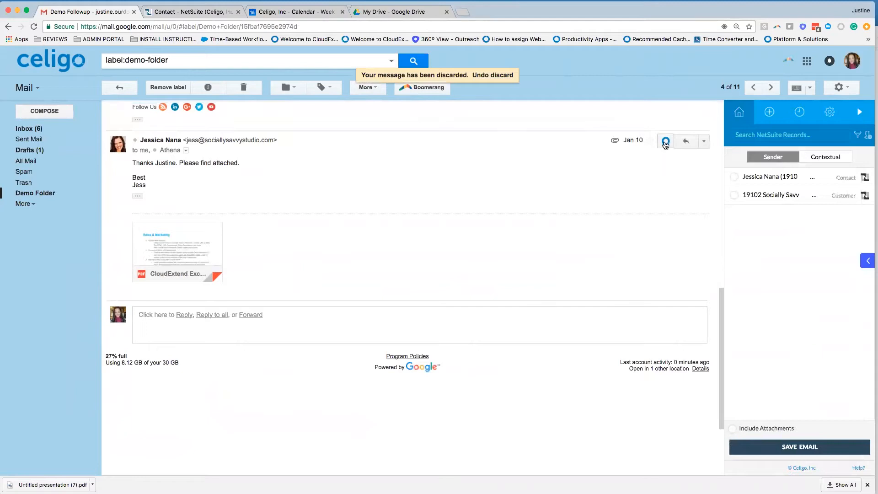
# List the contextual NetSuite records for the last message and look through the record types in the search results filter
pyautogui.click(666, 143)
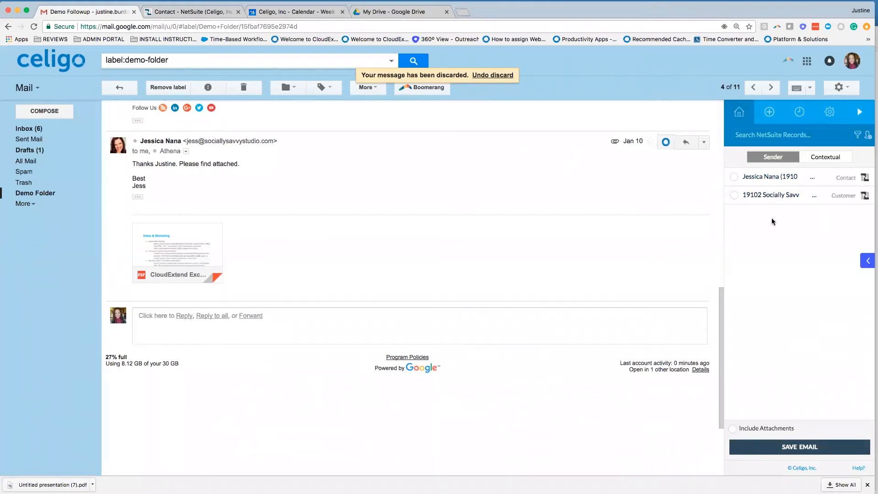
pyautogui.click(827, 157)
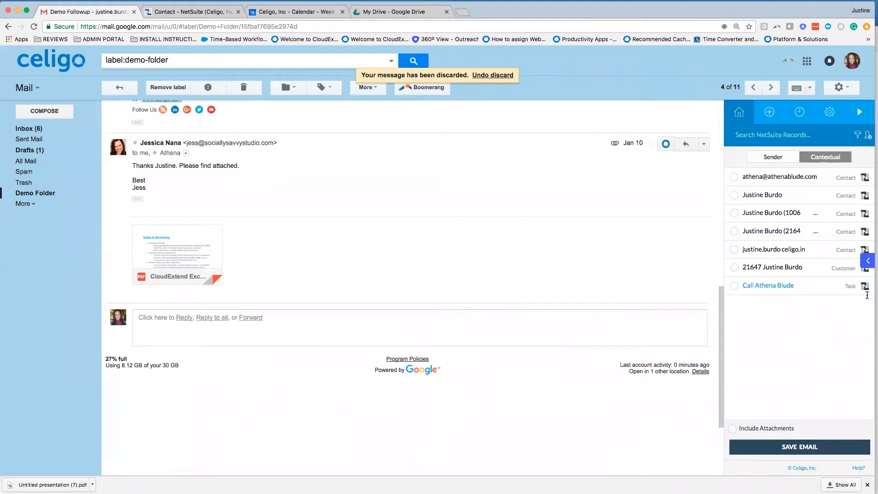
pyautogui.click(858, 135)
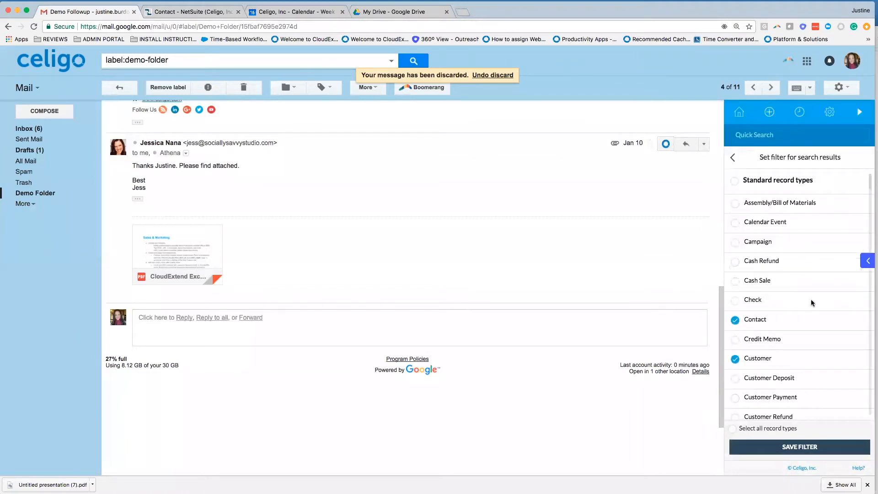
pyautogui.scroll(-3, 813, 303)
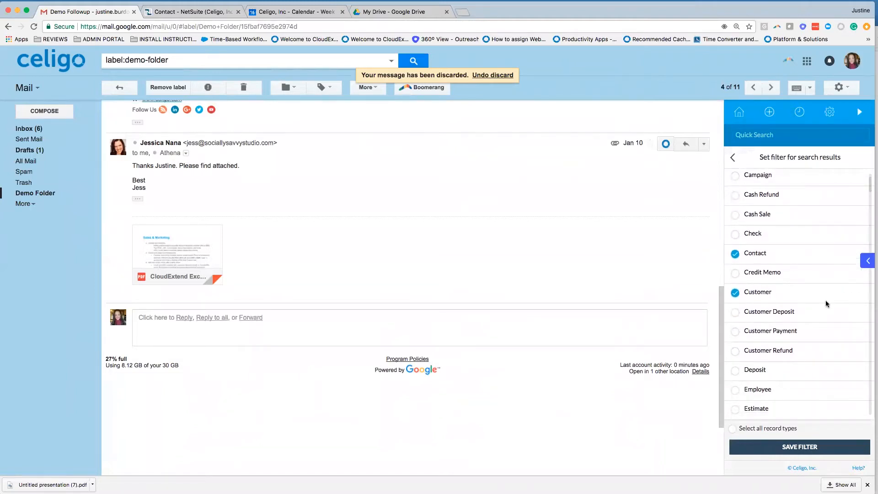
pyautogui.scroll(-10, 826, 301)
pyautogui.scroll(10, 826, 300)
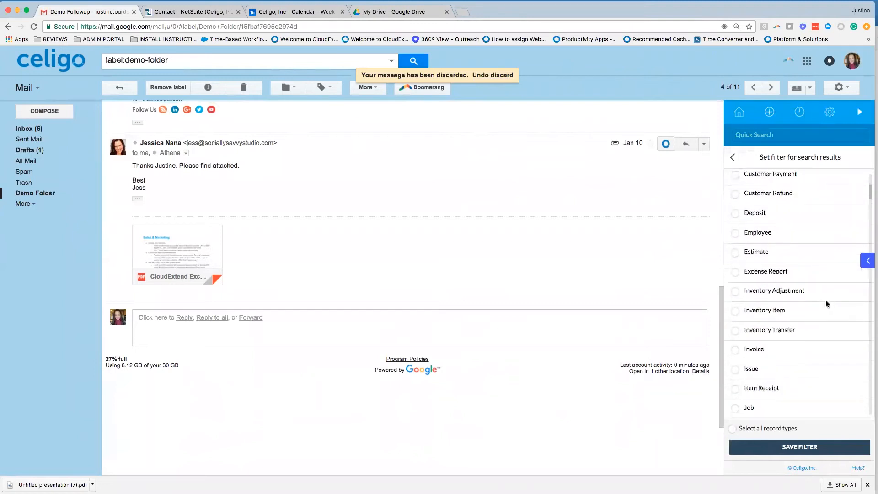
pyautogui.scroll(-3, 801, 234)
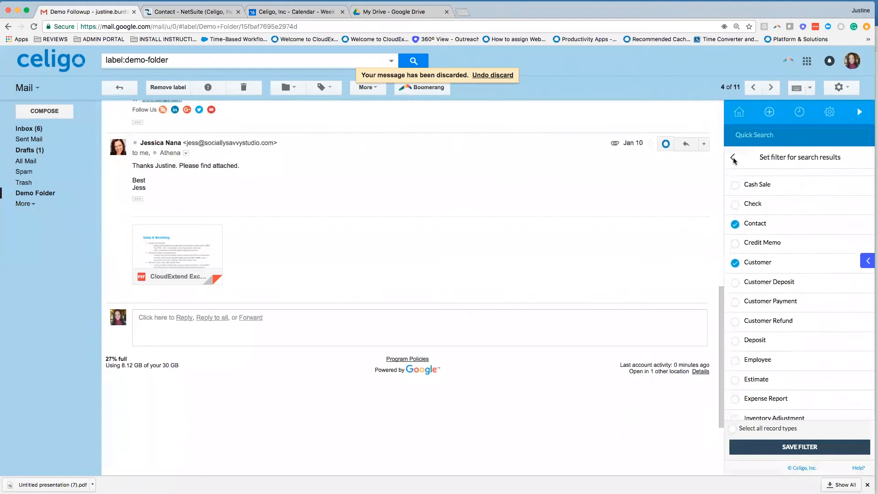
pyautogui.scroll(2, 785, 241)
pyautogui.scroll(3, 773, 306)
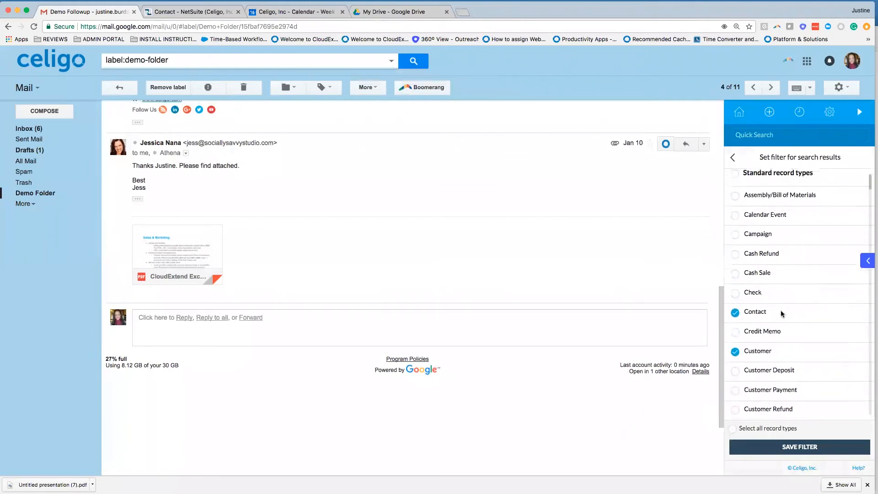
pyautogui.click(733, 158)
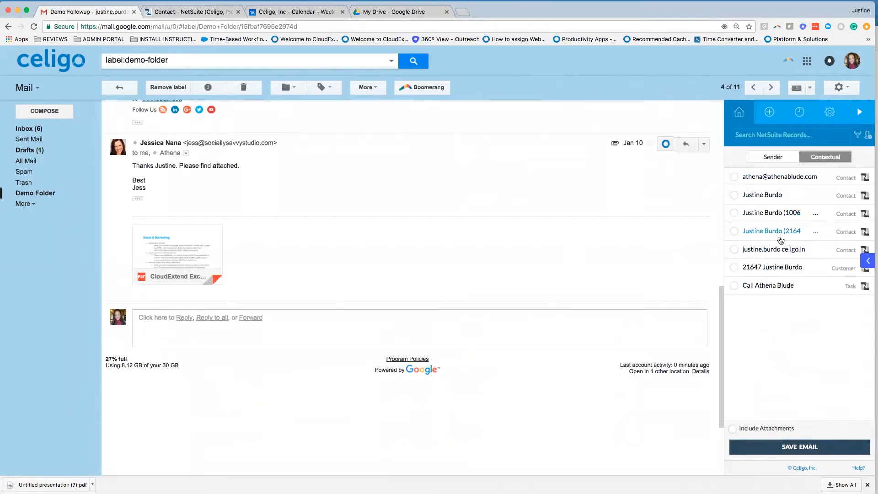
# Search NetSuite for a contact by name using the "co:" prefix, and clear the search
pyautogui.click(766, 136)
pyautogui.write('co: chris cor')
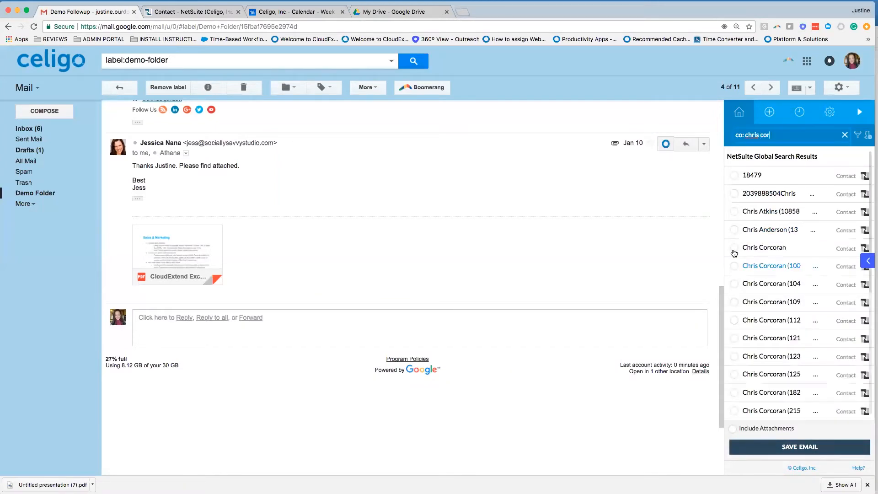
pyautogui.click(845, 135)
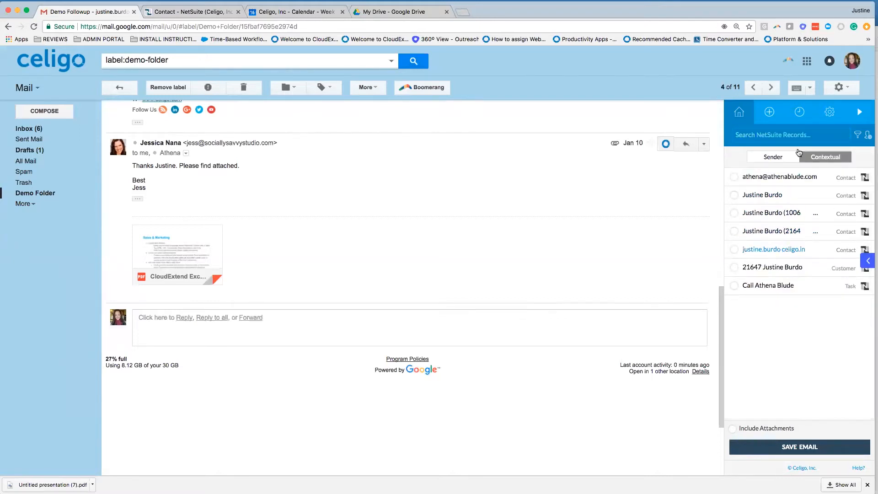
# Save the last message, including its attachments, to the sender's contact record in NetSuite
pyautogui.click(781, 157)
pyautogui.click(734, 178)
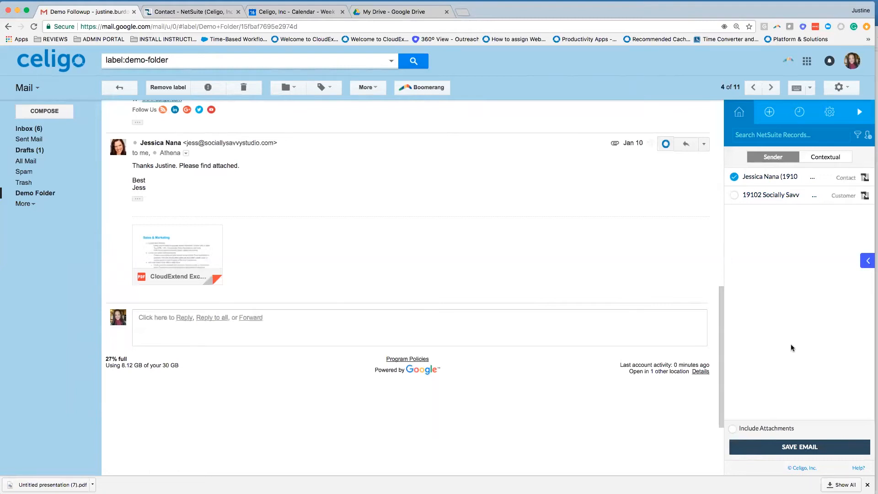
pyautogui.click(734, 431)
pyautogui.click(834, 441)
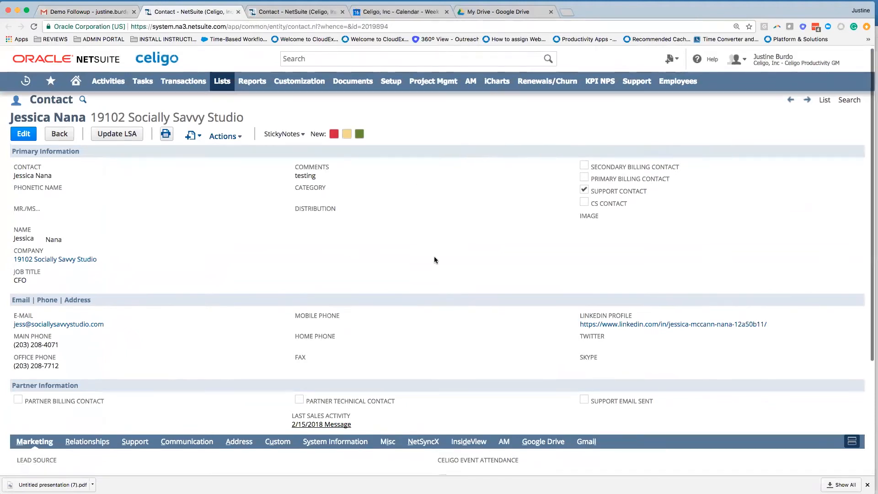
# Review the communication messages and the attached Gmail emails on the sender's NetSuite contact record
pyautogui.scroll(-2, 435, 256)
pyautogui.scroll(-5, 434, 259)
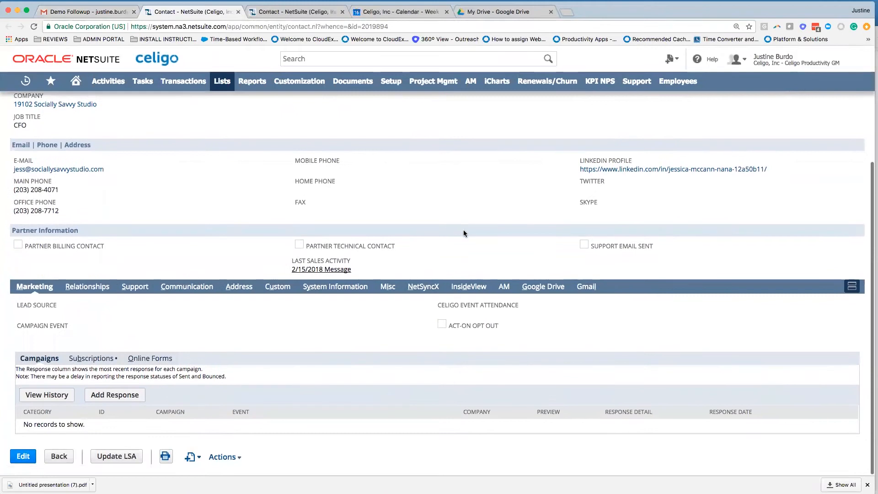
pyautogui.click(198, 287)
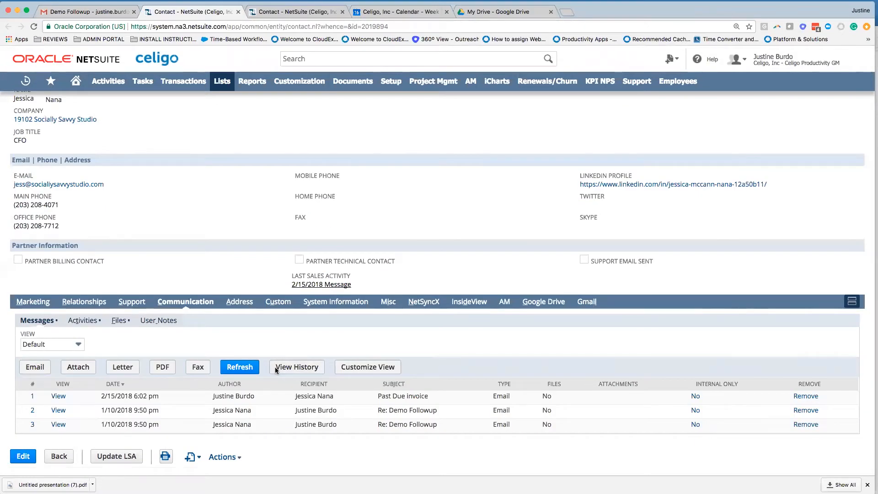
pyautogui.scroll(1, 275, 370)
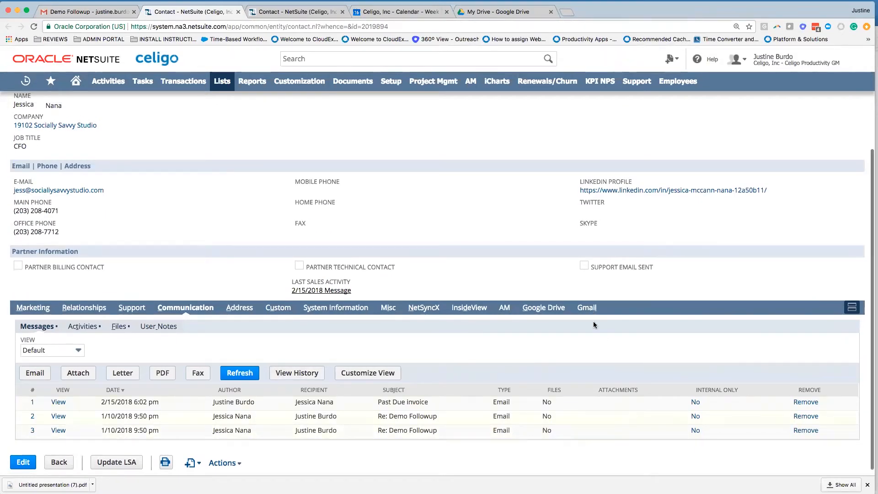
pyautogui.click(588, 309)
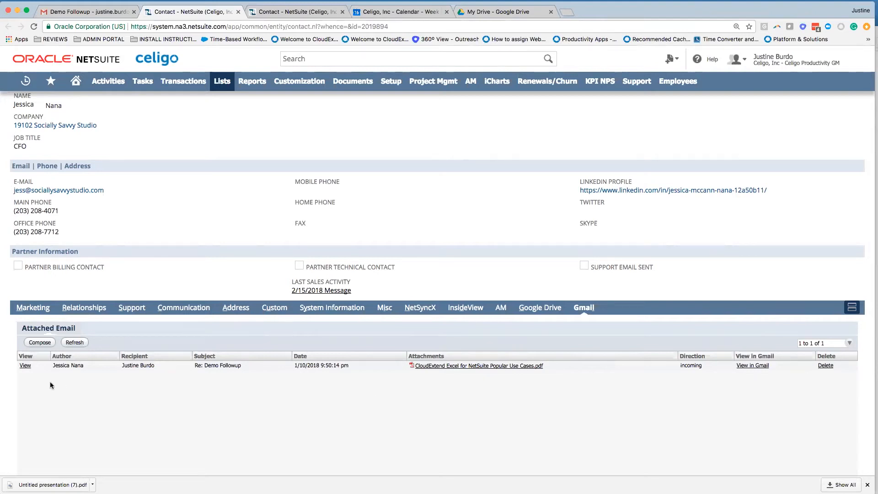
# View the attached Re: Demo Followup email from the contact record and close it
pyautogui.click(26, 366)
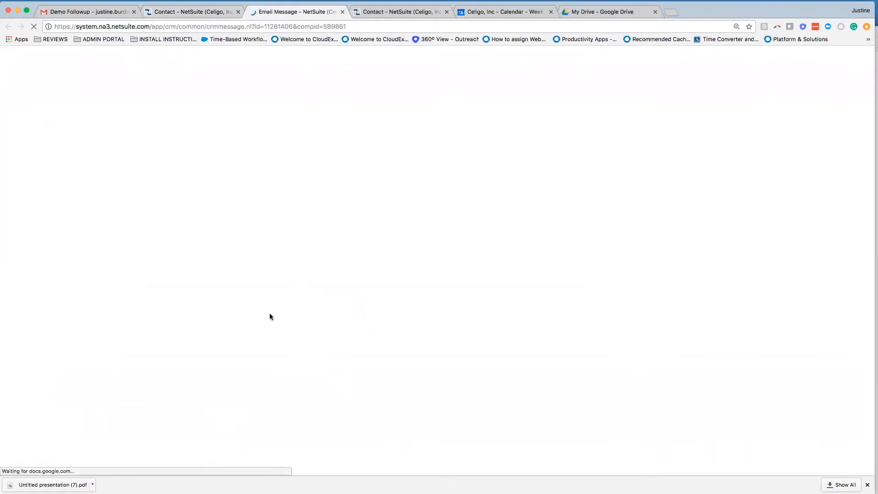
pyautogui.scroll(-3, 190, 333)
pyautogui.scroll(4, 191, 334)
pyautogui.click(343, 13)
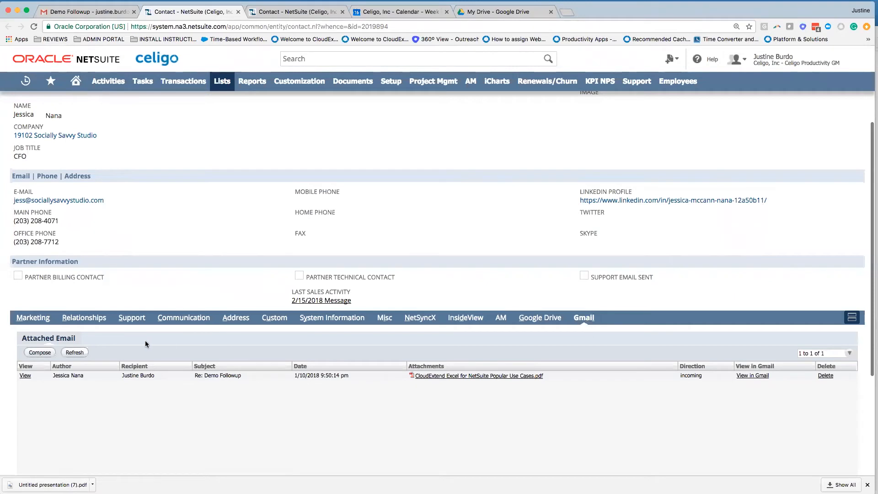
# Start a new email to the contact from the NetSuite record's attached email list, and discard the draft
pyautogui.click(40, 352)
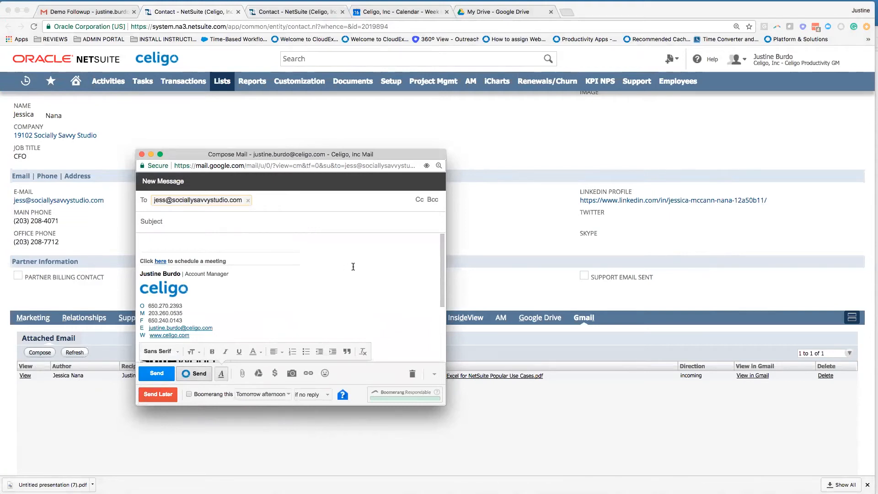
pyautogui.click(412, 374)
pyautogui.click(508, 162)
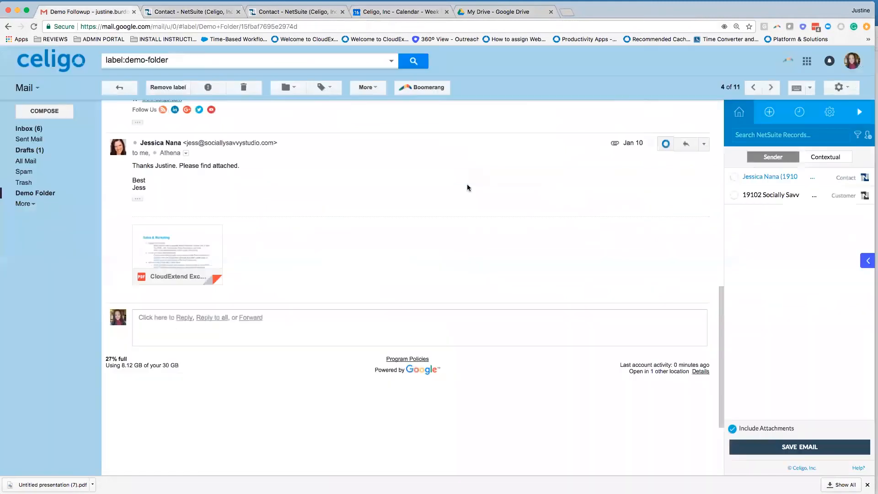
# Return to the Demo Followup conversation in Gmail and open a new NetSuite Task form, making its window smaller and moving it aside
pyautogui.click(99, 11)
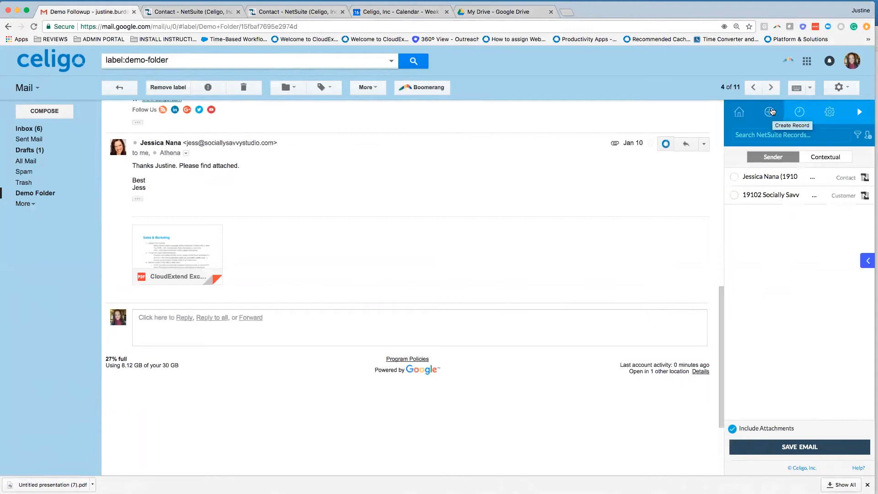
pyautogui.click(772, 113)
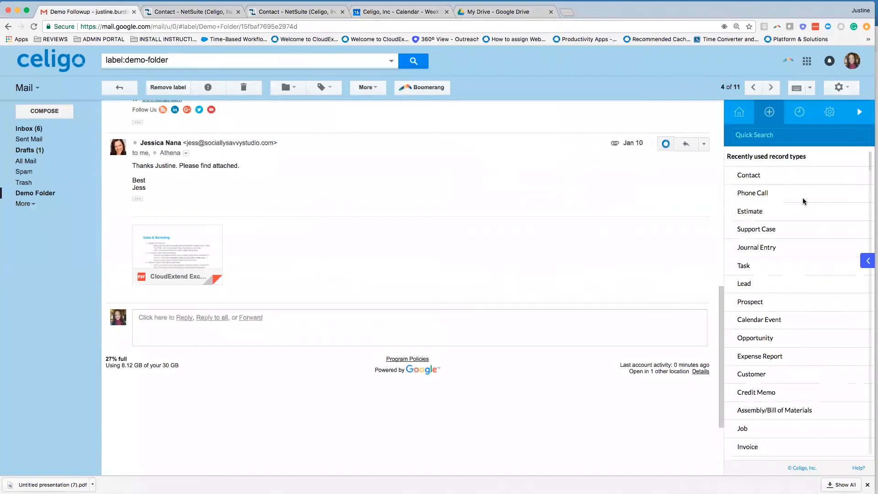
pyautogui.scroll(-2, 796, 206)
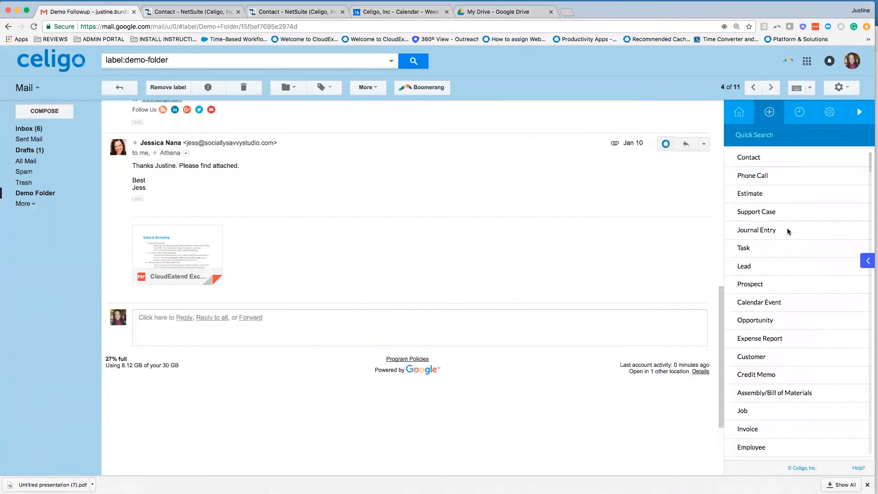
pyautogui.scroll(1, 786, 239)
pyautogui.click(771, 269)
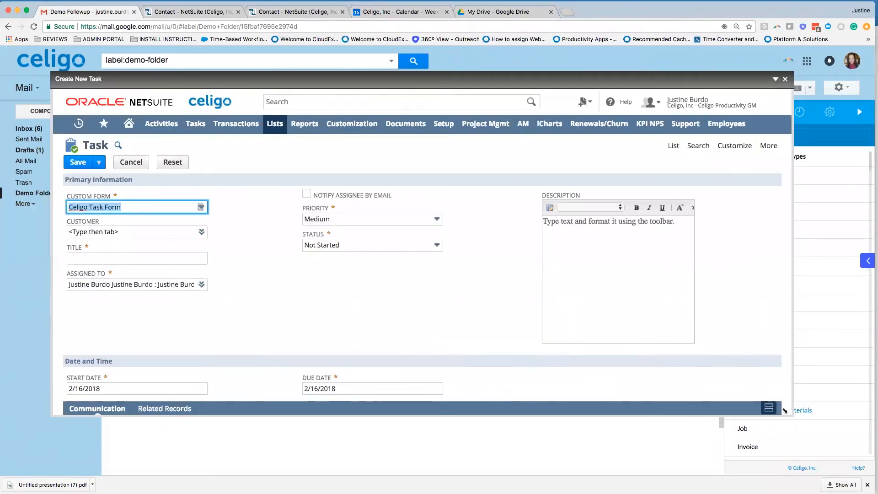
pyautogui.moveTo(785, 411); pyautogui.dragTo(576, 325)
pyautogui.moveTo(120, 82); pyautogui.dragTo(271, 94)
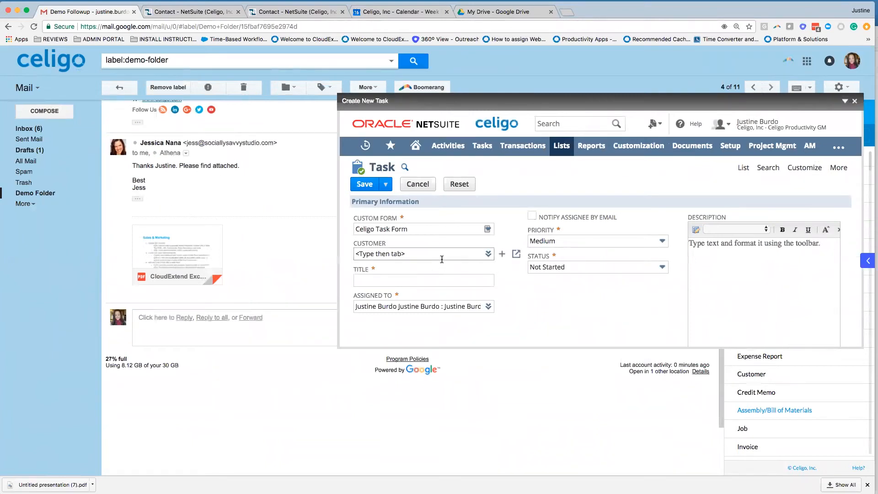
# Title the new task Test, check its dates, save it and return to the sender's NetSuite records
pyautogui.click(411, 279)
pyautogui.write('Test')
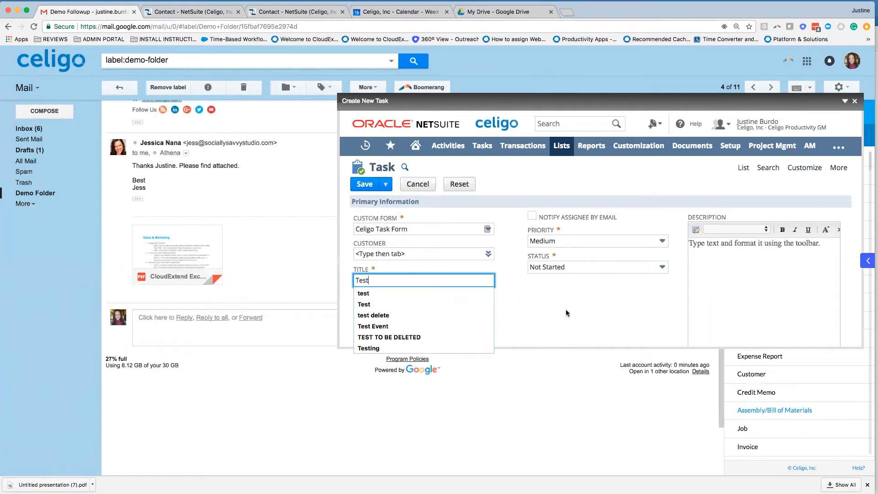
pyautogui.press('Tab')
pyautogui.scroll(-1, 567, 309)
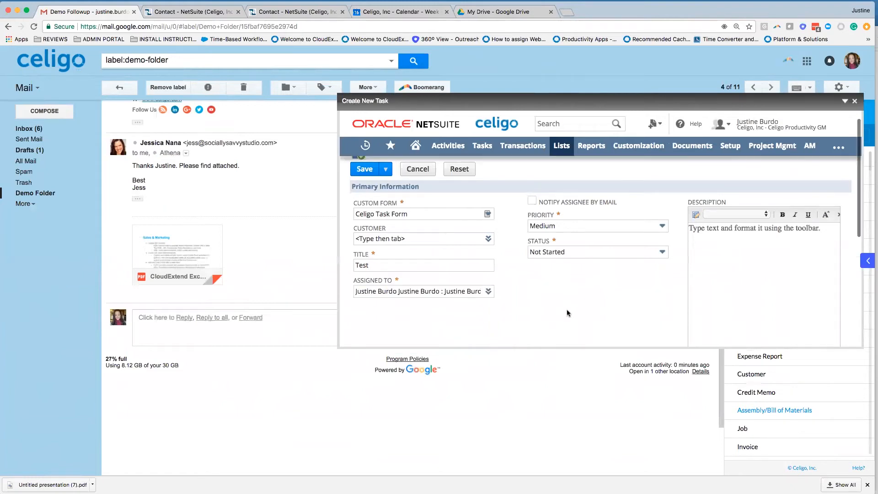
pyautogui.scroll(-3, 567, 313)
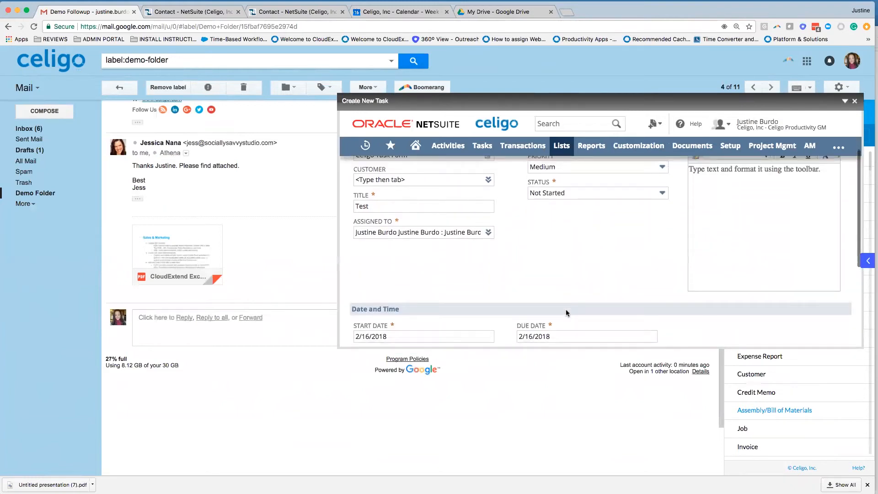
pyautogui.scroll(4, 566, 313)
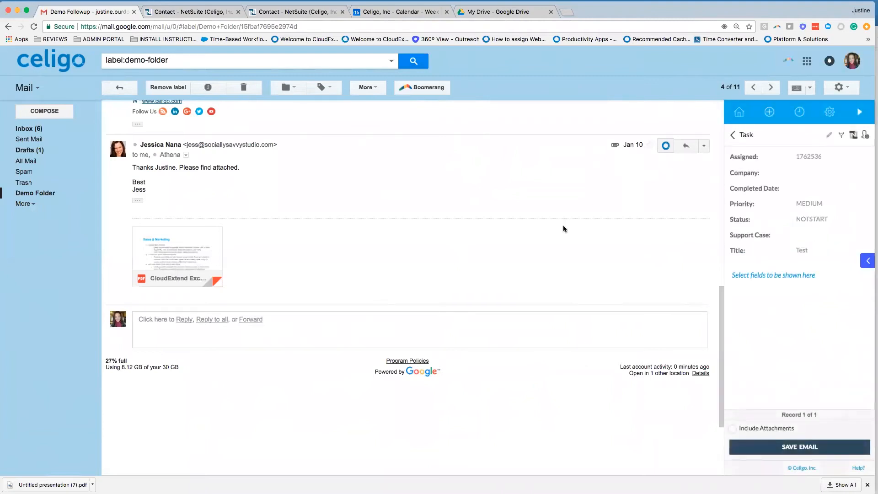
pyautogui.click(740, 115)
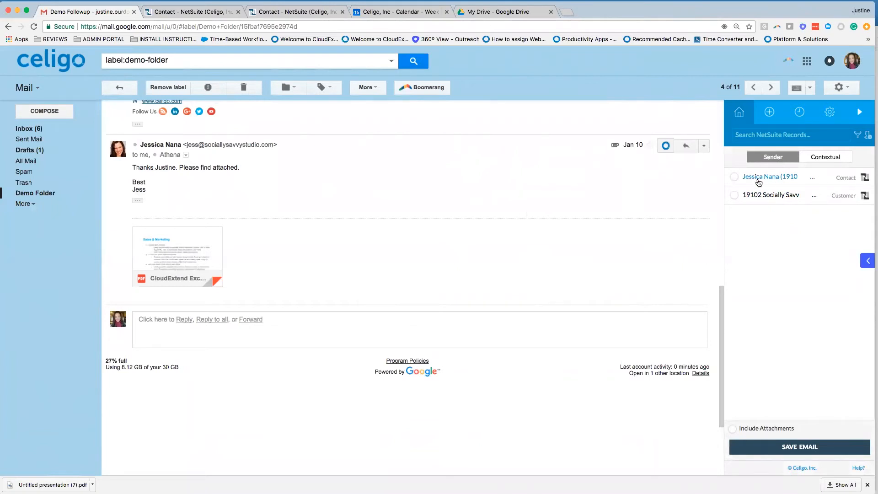
# Edit the sender's NetSuite contact record by clearing Comments and changing the Office Phone number, and update the record
pyautogui.click(763, 179)
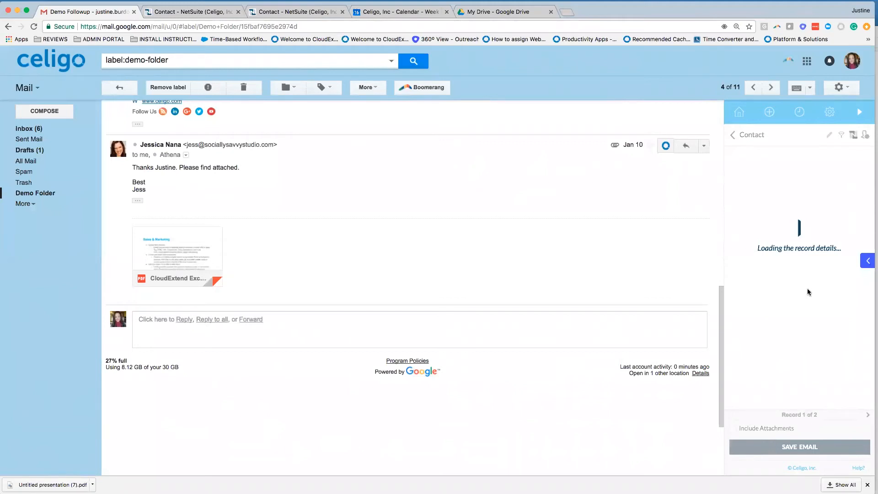
pyautogui.click(829, 137)
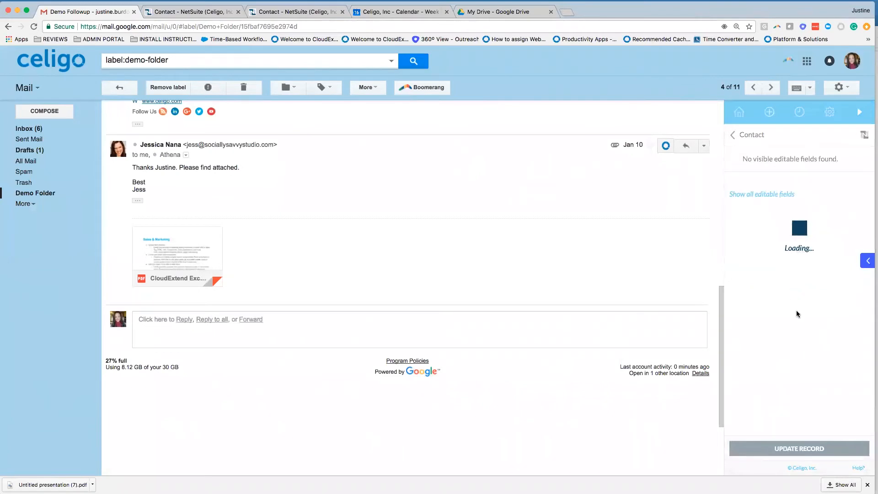
pyautogui.moveTo(764, 188); pyautogui.dragTo(697, 186)
pyautogui.press('BackSpace')
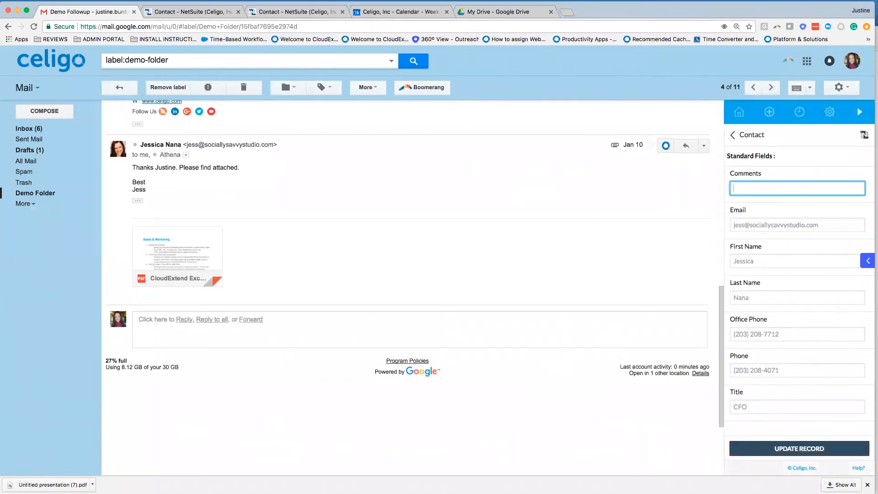
pyautogui.click(794, 334)
pyautogui.click(808, 449)
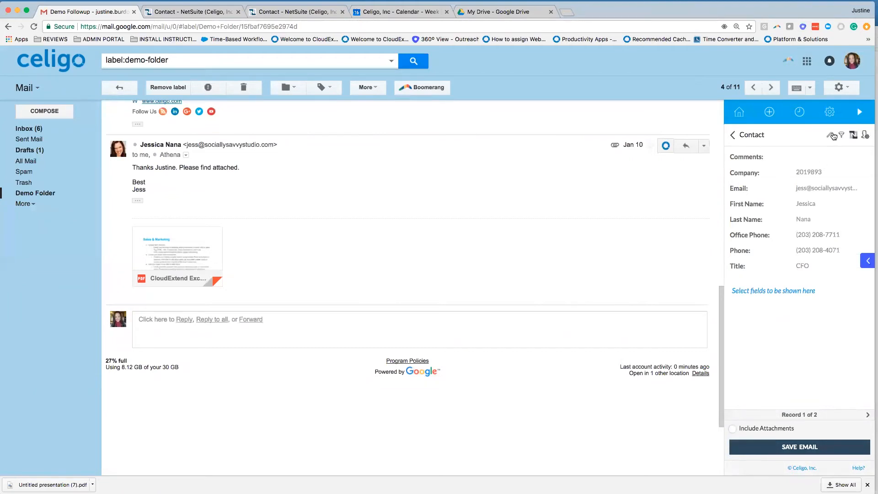
# Review the fields that can be shown for the Contact record and return to the record without saving a filter
pyautogui.click(843, 135)
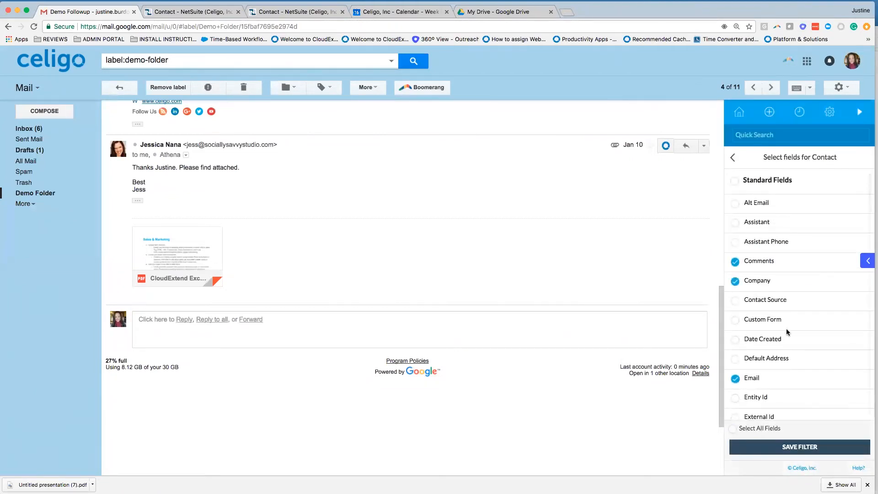
pyautogui.scroll(-2, 789, 325)
pyautogui.scroll(-5, 789, 325)
pyautogui.scroll(5, 789, 325)
pyautogui.click(733, 160)
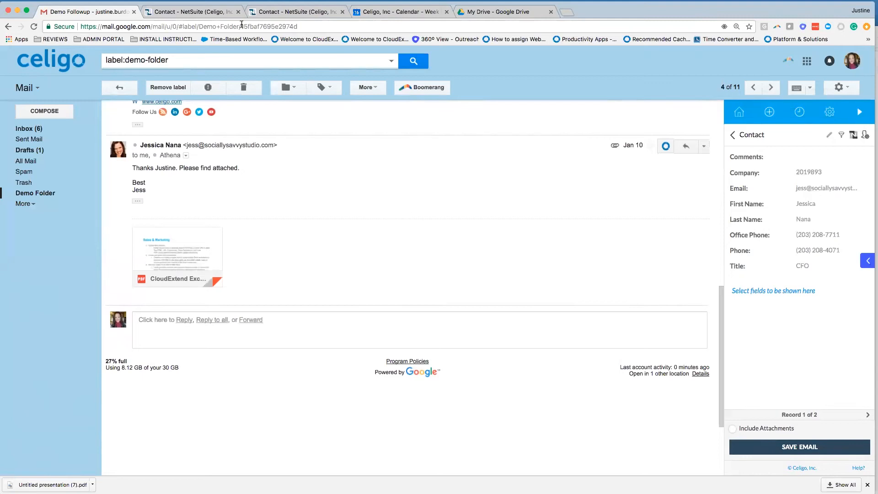
# Switch to the contact record in NetSuite and examine its attached Google Drive files
pyautogui.click(192, 12)
pyautogui.click(540, 317)
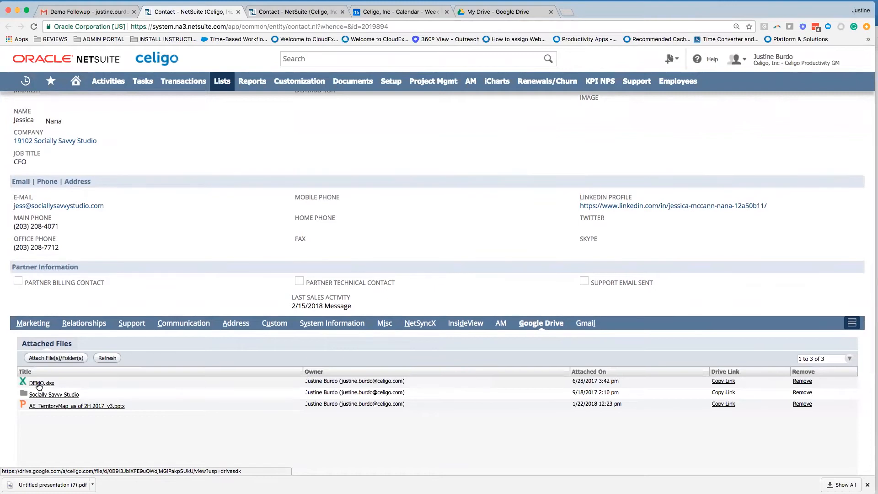
pyautogui.scroll(1, 267, 388)
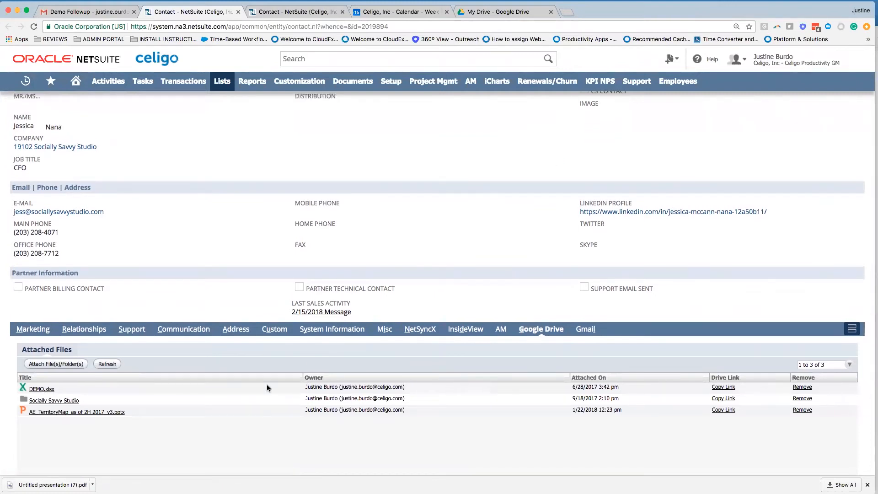
pyautogui.scroll(2, 268, 388)
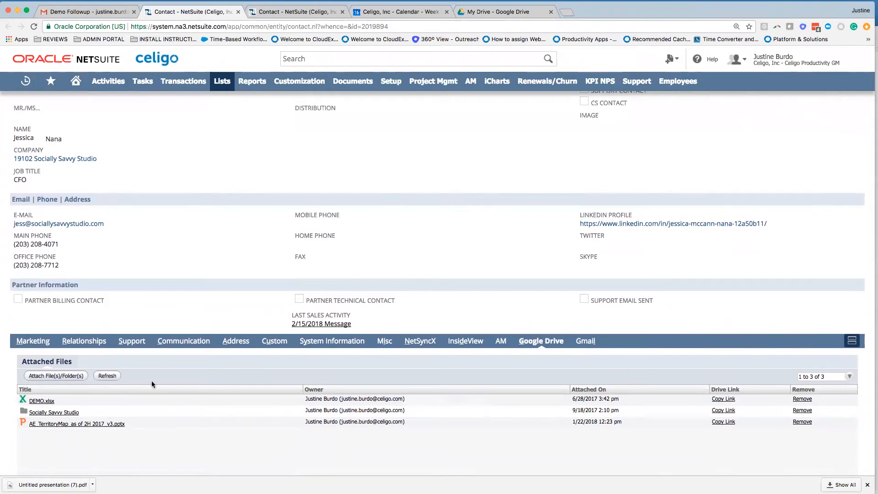
pyautogui.scroll(-5, 233, 409)
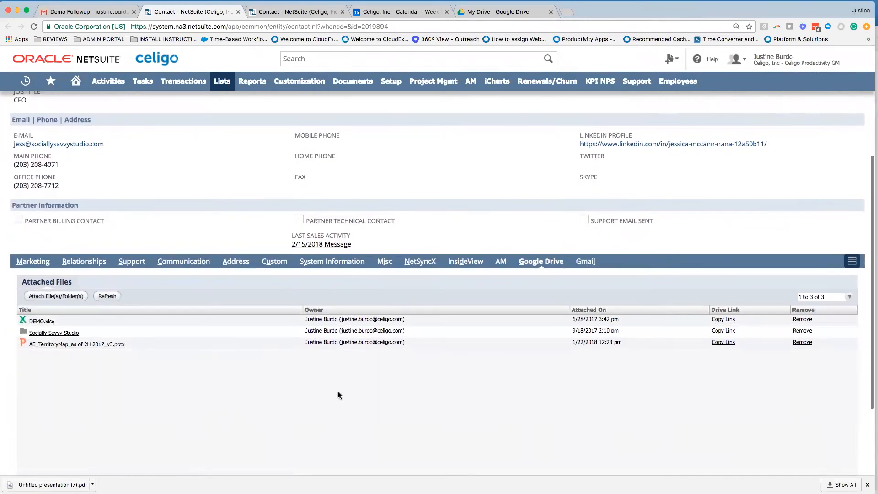
# Start attaching a file to the contact and look through Shared with me, Team Drives, Upload and My Drive
pyautogui.click(55, 297)
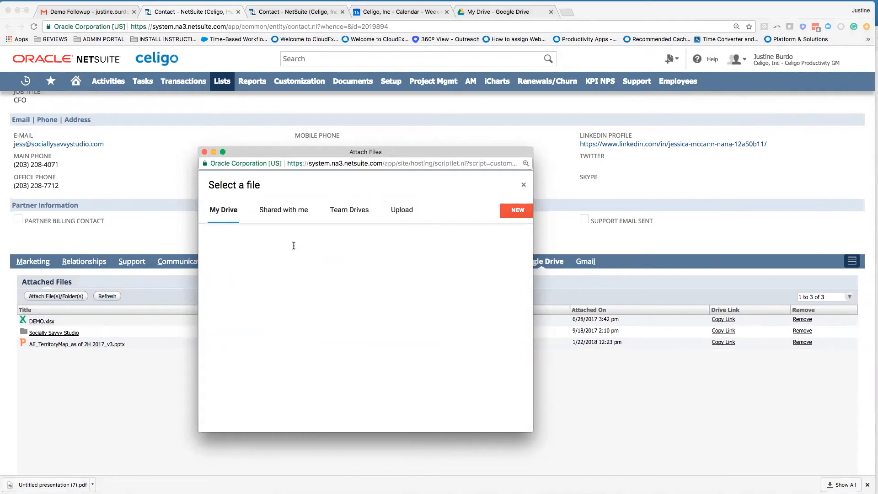
pyautogui.click(280, 211)
pyautogui.click(356, 213)
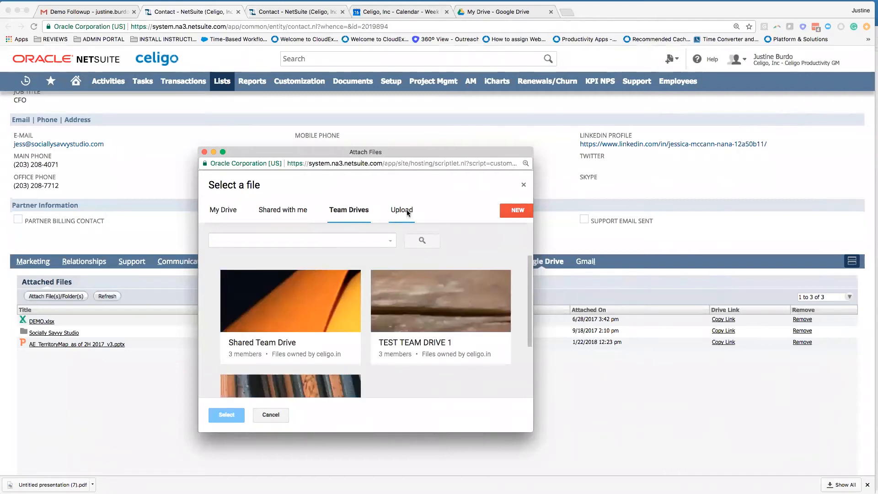
pyautogui.click(407, 211)
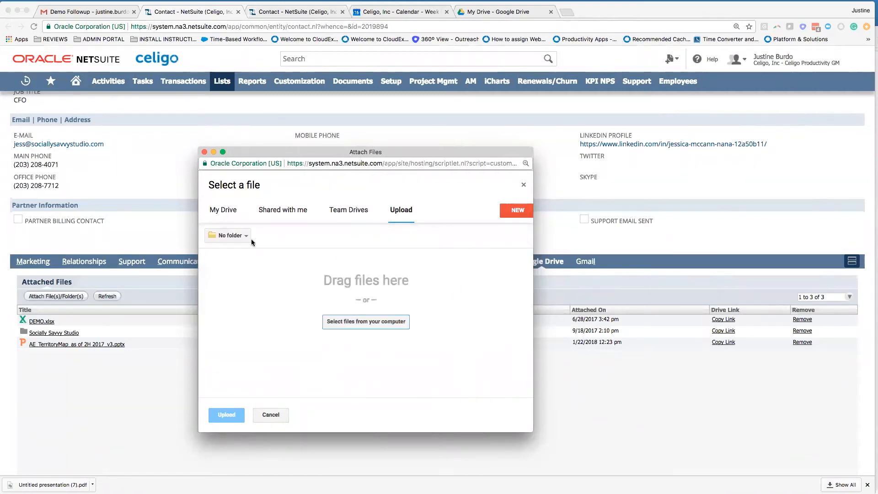
pyautogui.click(221, 211)
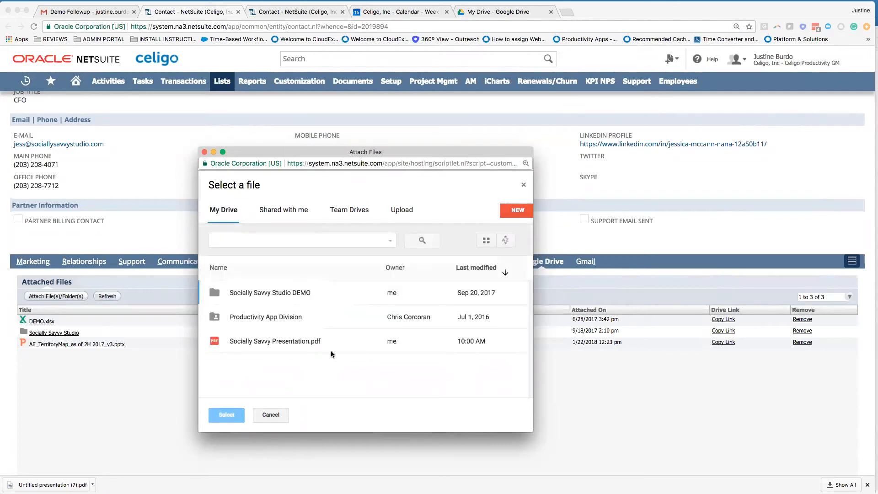
# Attach Socially Savvy Presentation.pdf to the contact record and refresh the attached files list
pyautogui.click(261, 343)
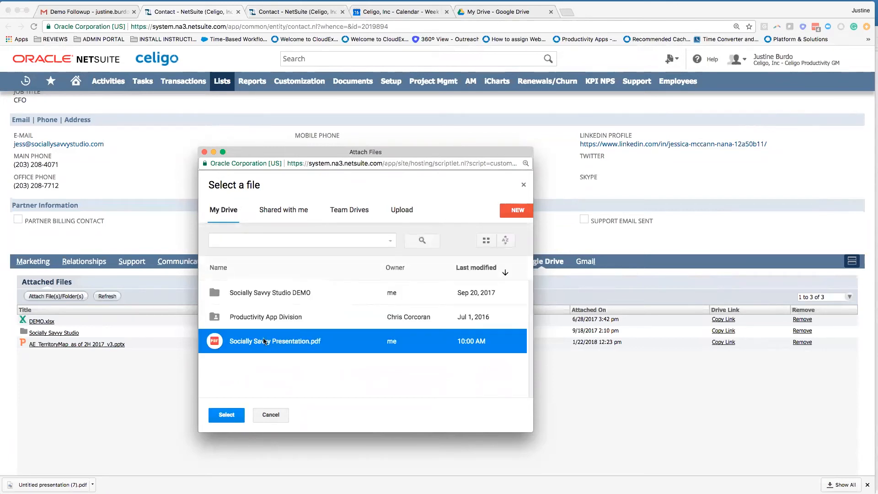
pyautogui.click(231, 417)
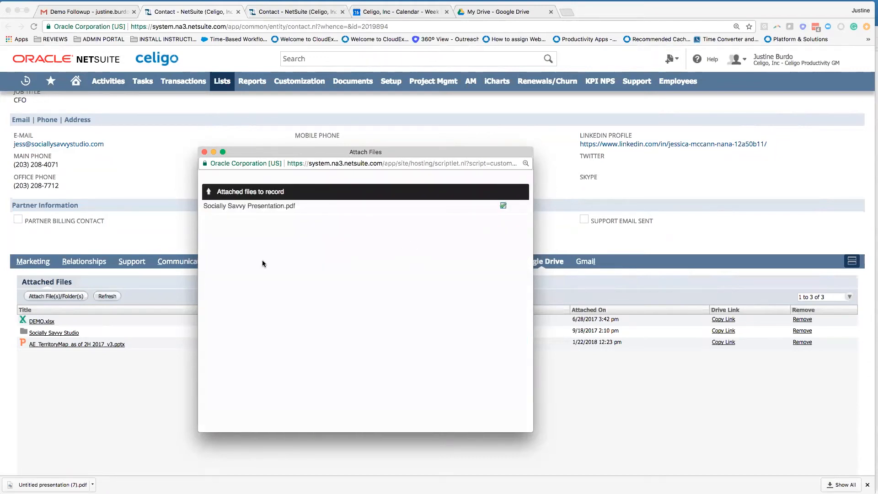
pyautogui.click(112, 297)
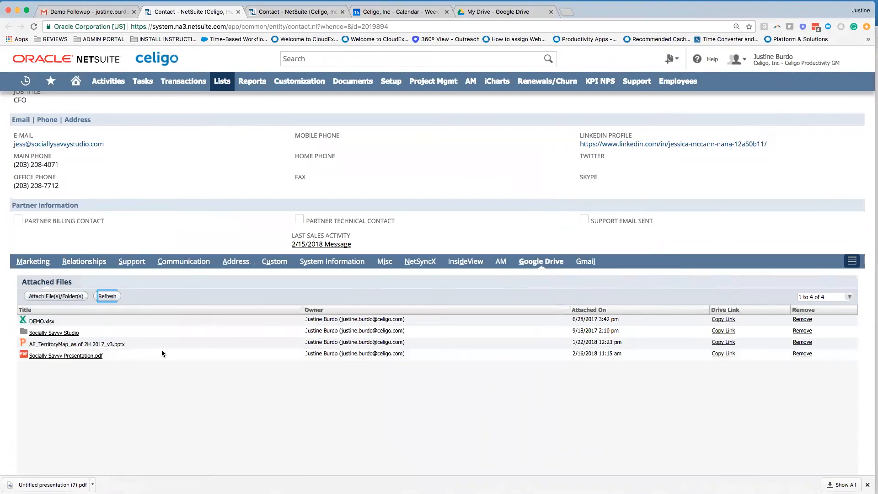
# Expand the attached Socially Savvy Studio folder, move Socially Savvy Presentation.pdf into Socially Savvy Studio DEMO in Google Drive, and refresh the NetSuite list
pyautogui.click(56, 334)
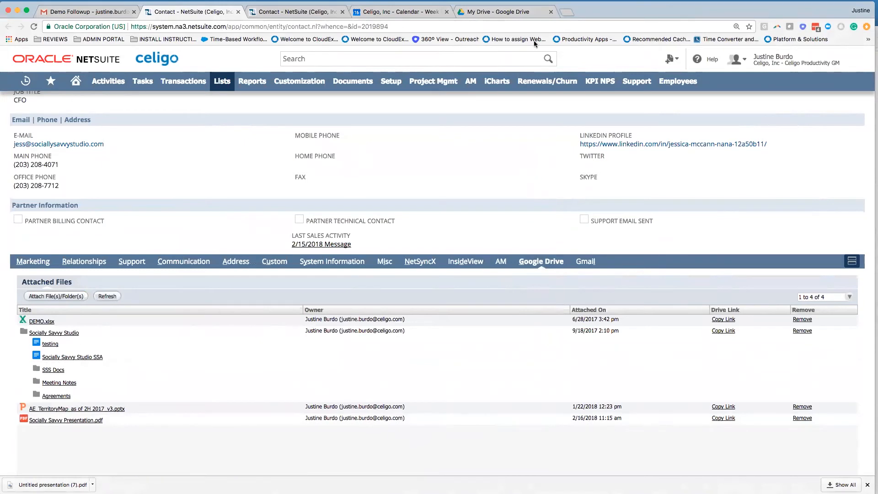
pyautogui.click(526, 11)
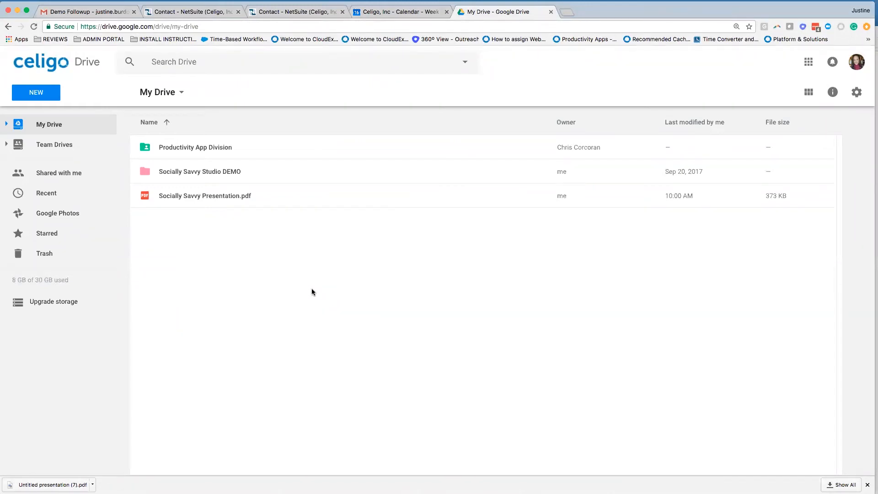
pyautogui.moveTo(252, 200); pyautogui.dragTo(223, 170)
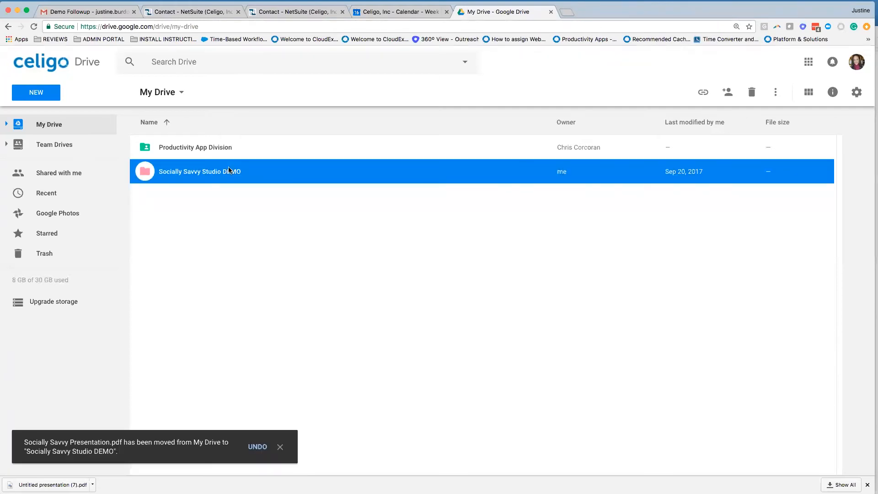
pyautogui.click(192, 12)
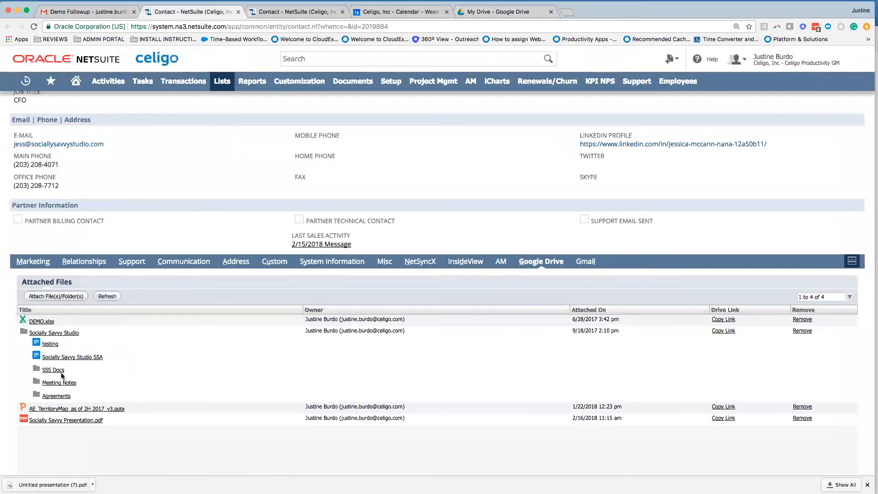
pyautogui.click(101, 295)
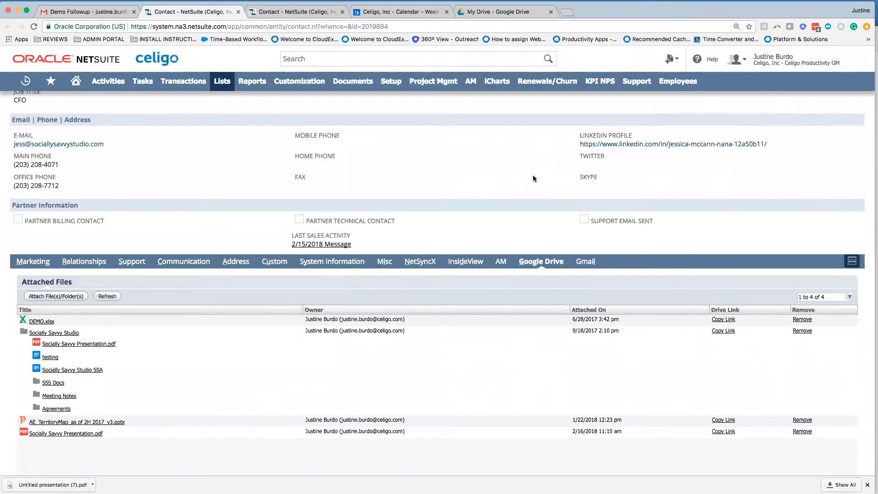
# Show the Q&A page of the Untitled presentation (7).pdf slides, and move their window aside
pyautogui.scroll(1, 533, 177)
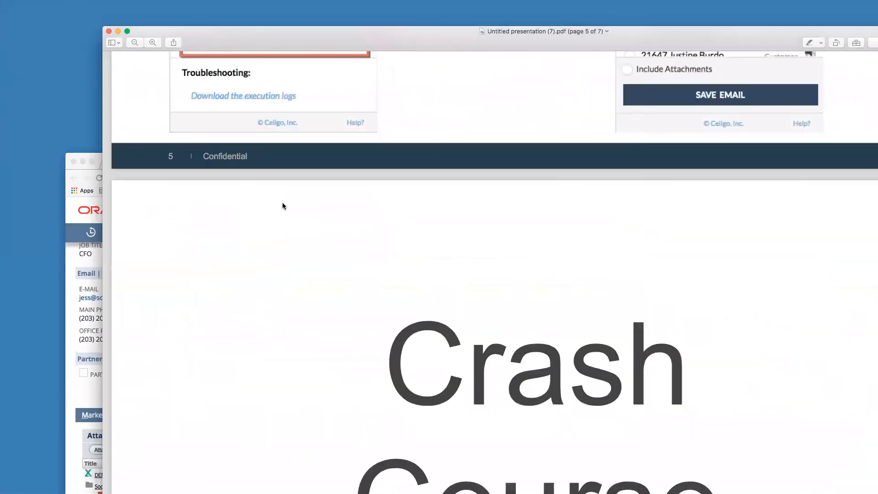
pyautogui.scroll(-10, 281, 202)
pyautogui.scroll(-5, 282, 202)
pyautogui.moveTo(293, 34); pyautogui.dragTo(193, 8)
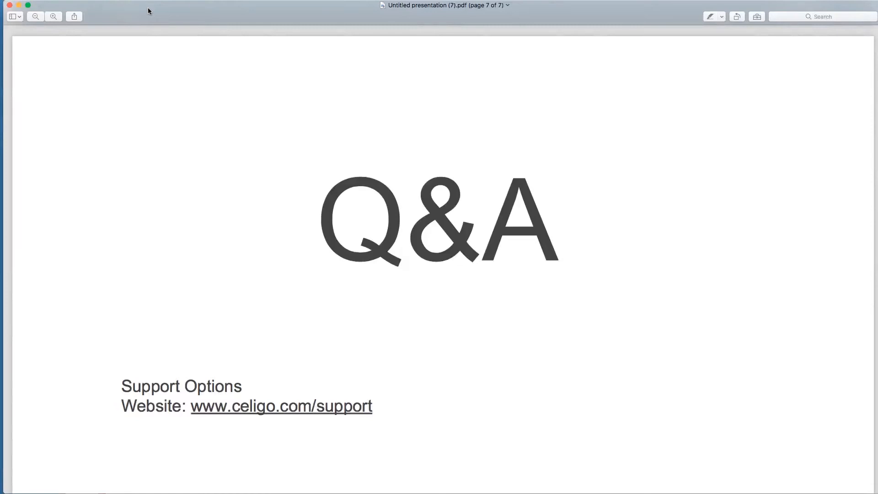
pyautogui.moveTo(147, 8); pyautogui.dragTo(166, 220)
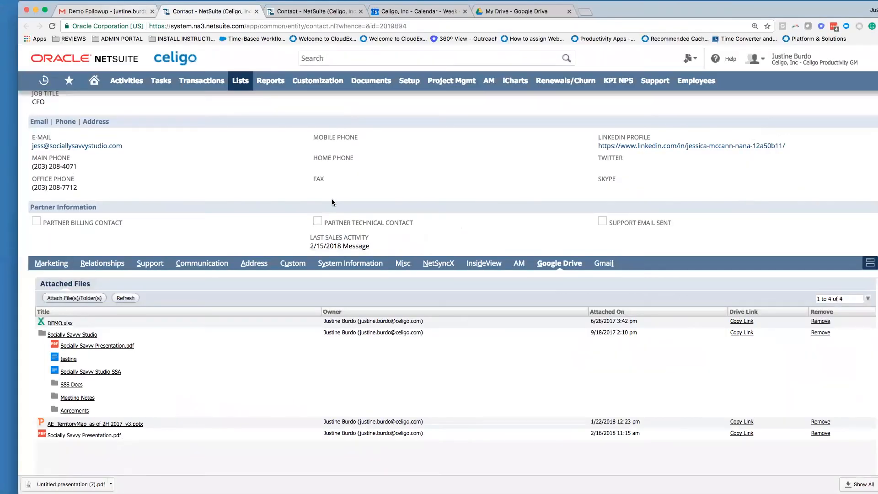
# Open the Meeting request? email from the Demo Folder in Gmail to view its sender's NetSuite records, and return to the folder
pyautogui.hotkey('ctrl', 'shift', 'Tab')
pyautogui.click(59, 192)
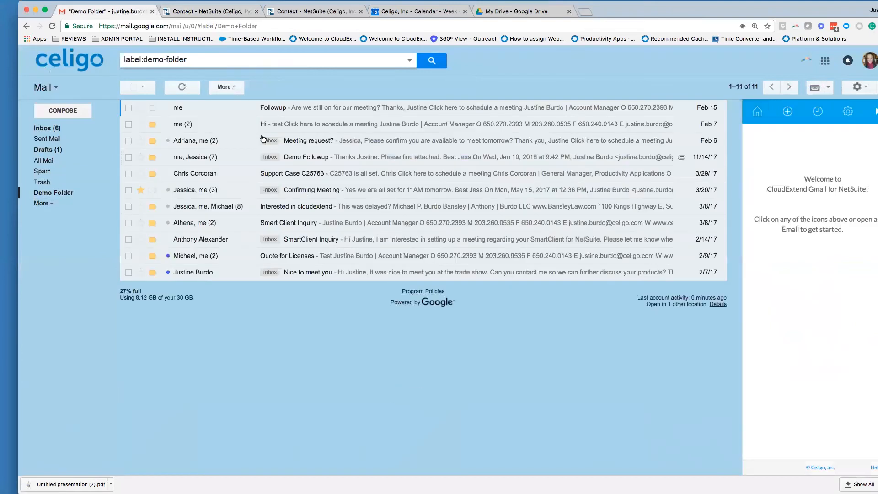
pyautogui.click(392, 190)
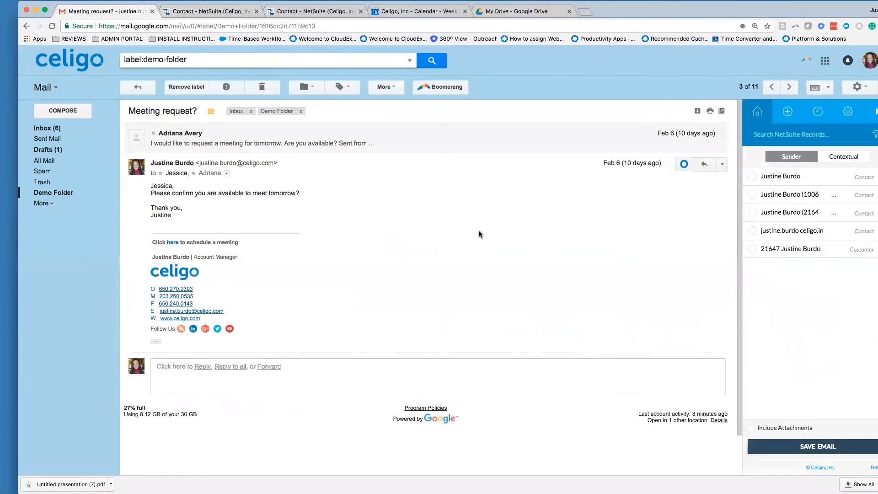
pyautogui.click(79, 196)
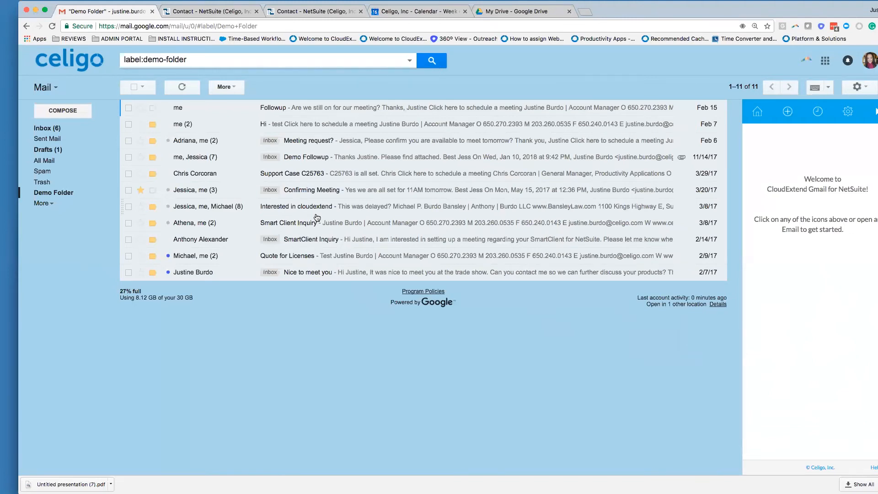
# Open the Hi email, show its contextual NetSuite records, and view the sender and recipient entities available for selection
pyautogui.click(298, 124)
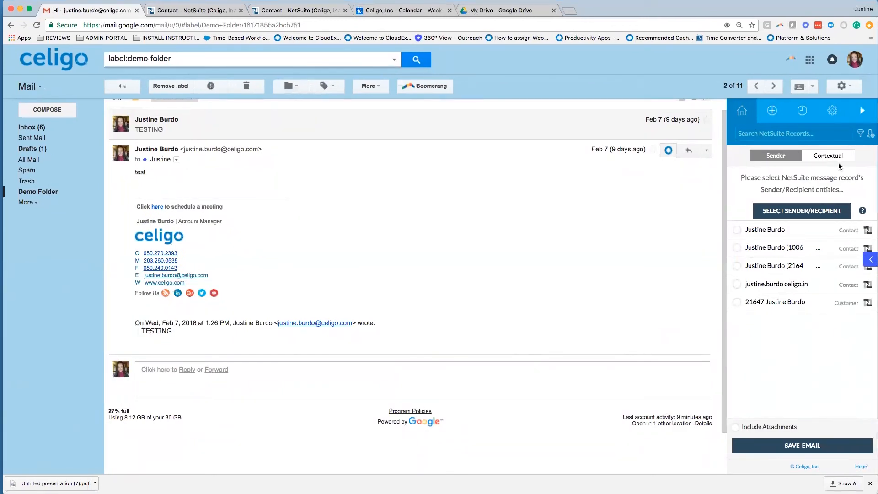
pyautogui.click(830, 156)
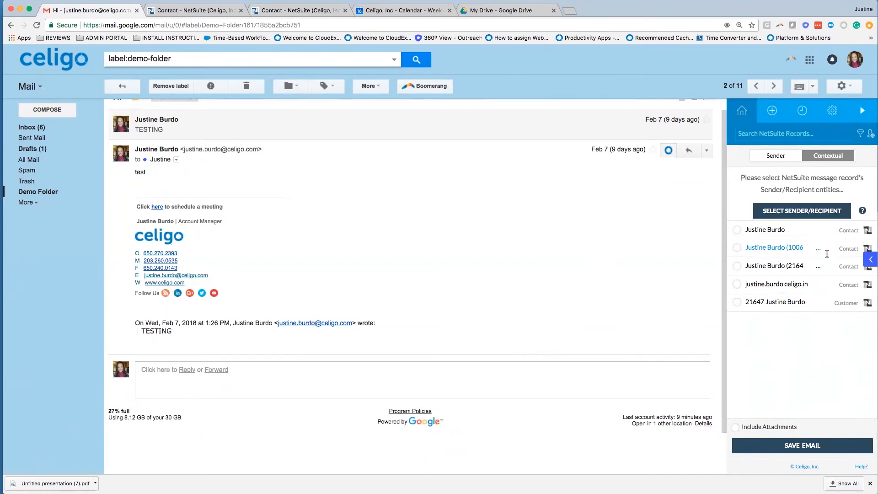
pyautogui.click(802, 211)
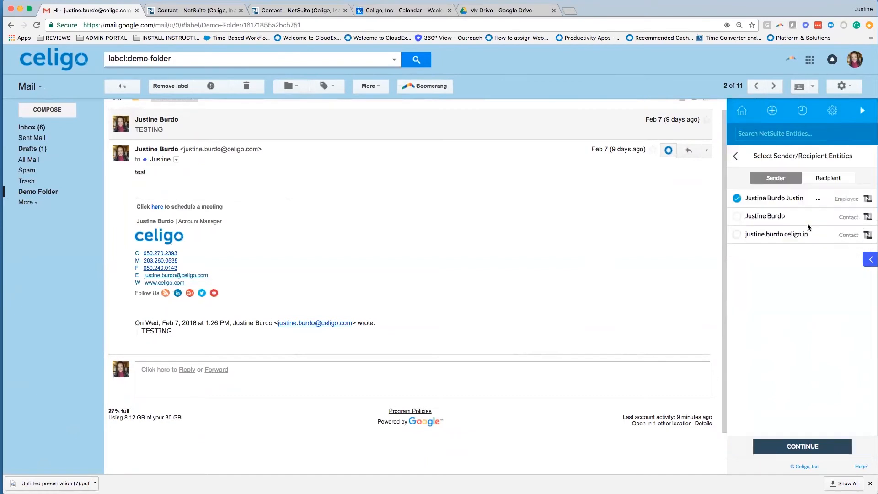
pyautogui.click(829, 178)
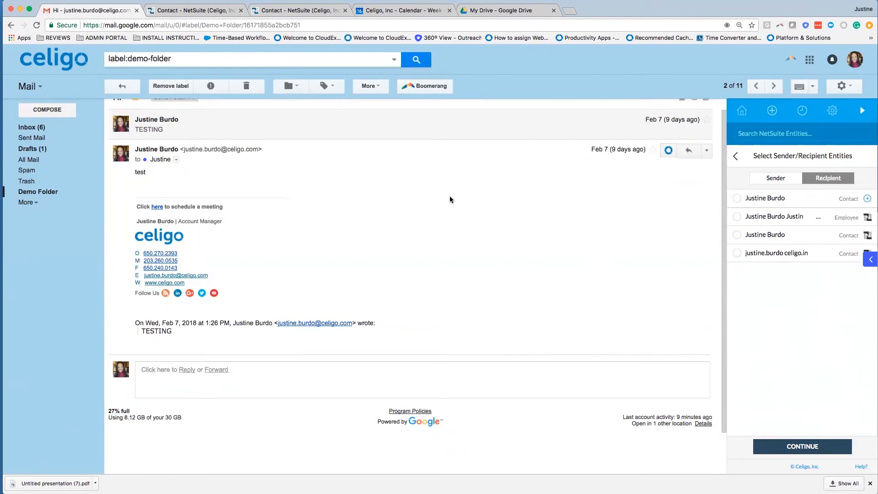
# Review the contact's attached Google Drive files in NetSuite and switch to My Drive in Google Drive
pyautogui.click(180, 11)
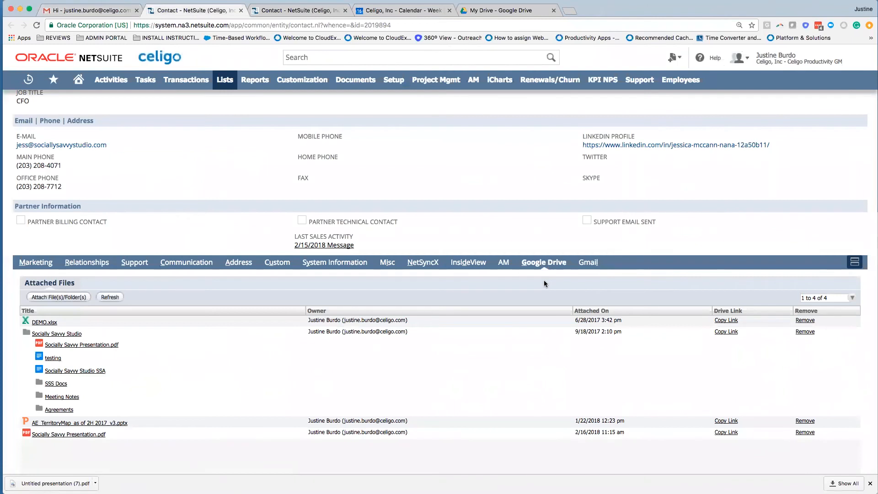
pyautogui.scroll(-1, 545, 283)
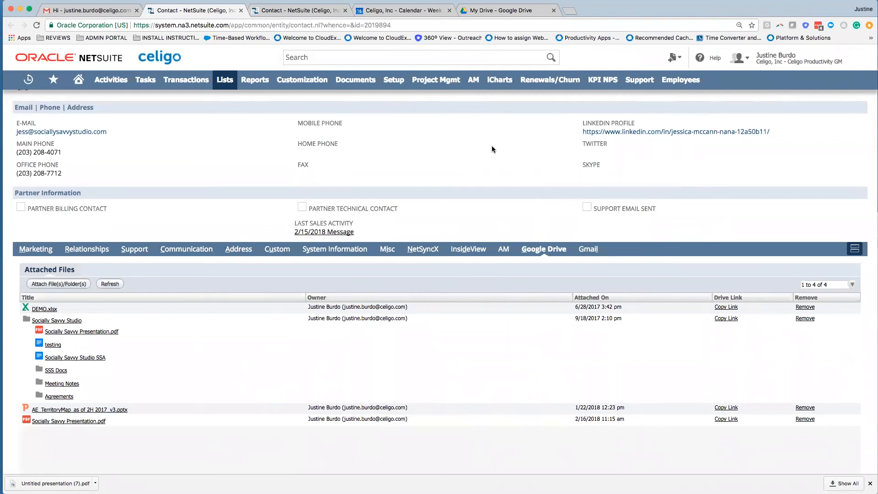
pyautogui.click(525, 11)
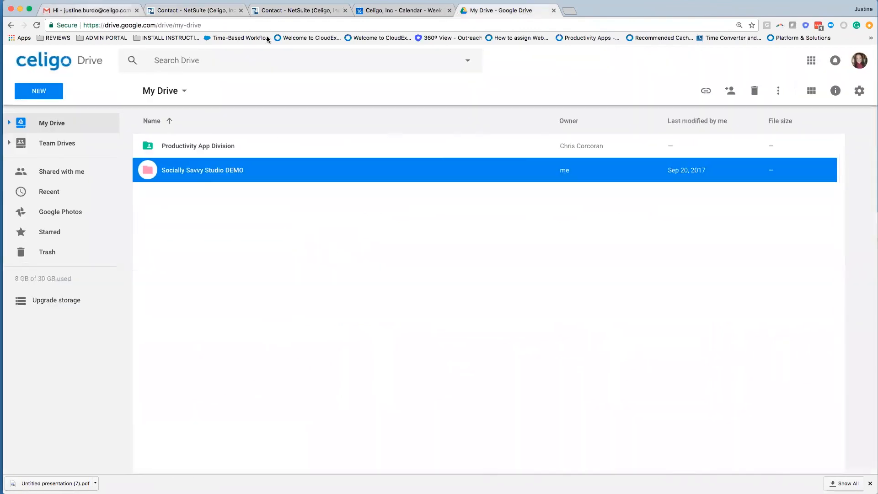
# Start attaching Google Drive files to the NetSuite contact and select the Socially Savvy Studio DEMO and Productivity App Division folders
pyautogui.click(175, 11)
pyautogui.click(68, 285)
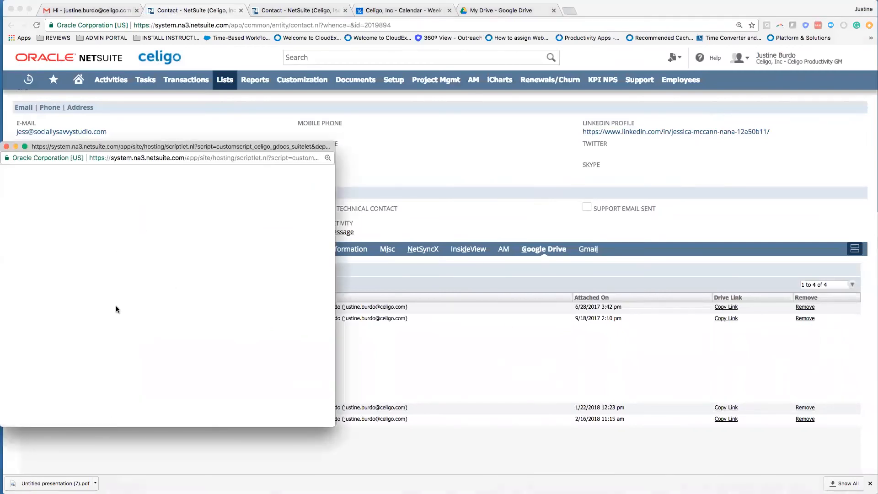
pyautogui.moveTo(168, 147); pyautogui.dragTo(281, 149)
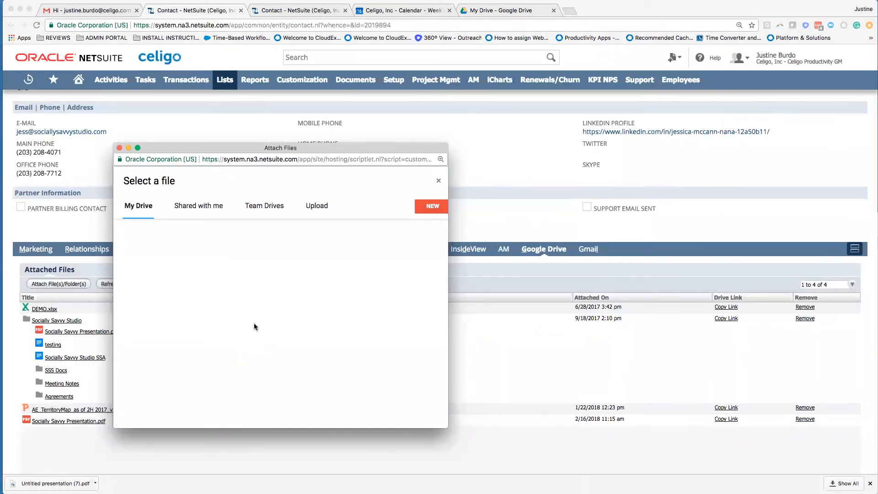
pyautogui.click(196, 288)
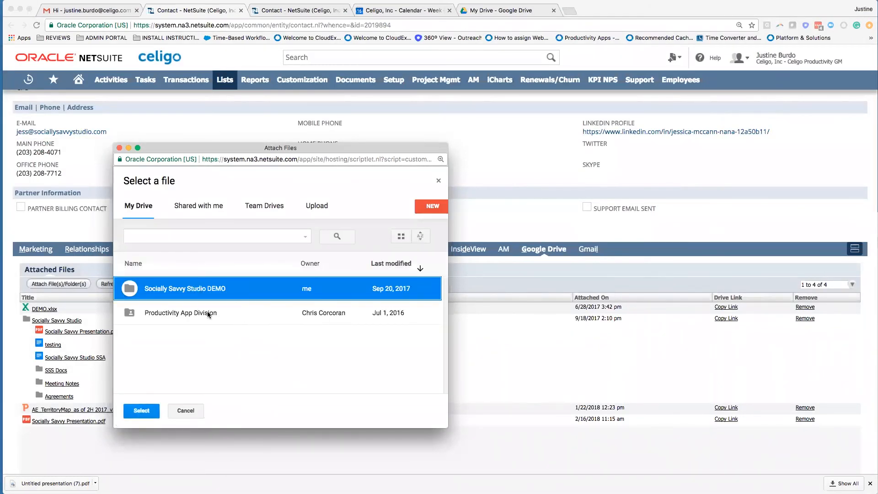
pyautogui.keyDown('ctrl'); pyautogui.click(209, 312); pyautogui.keyUp('ctrl')
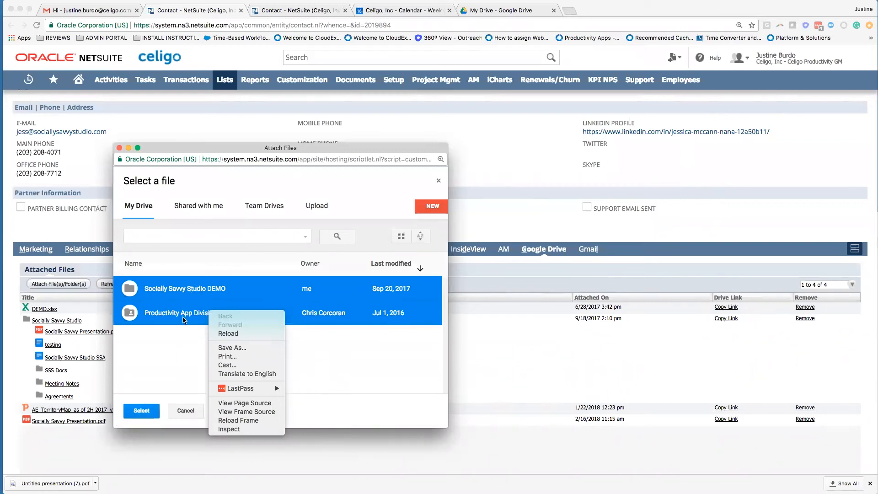
# Switch the file attachment to an upload from the computer and choose Untitled presentation (7).pdf from the Desktop
pyautogui.click(319, 207)
pyautogui.click(320, 207)
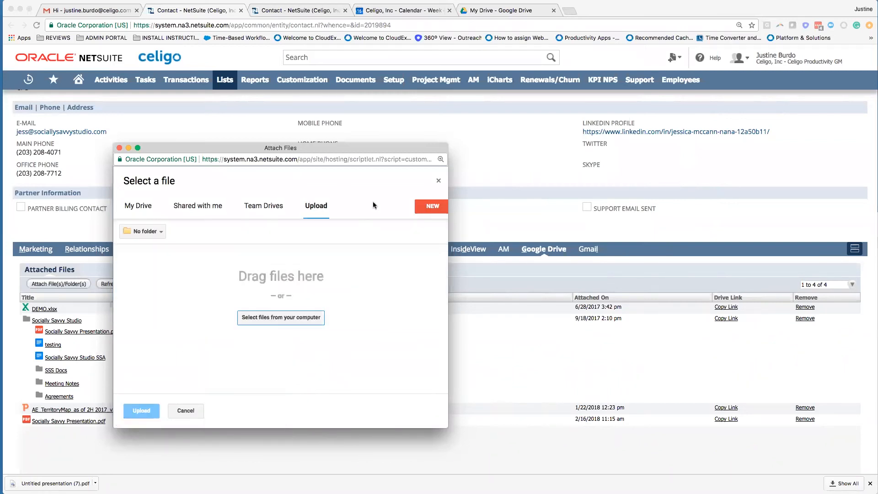
pyautogui.click(360, 316)
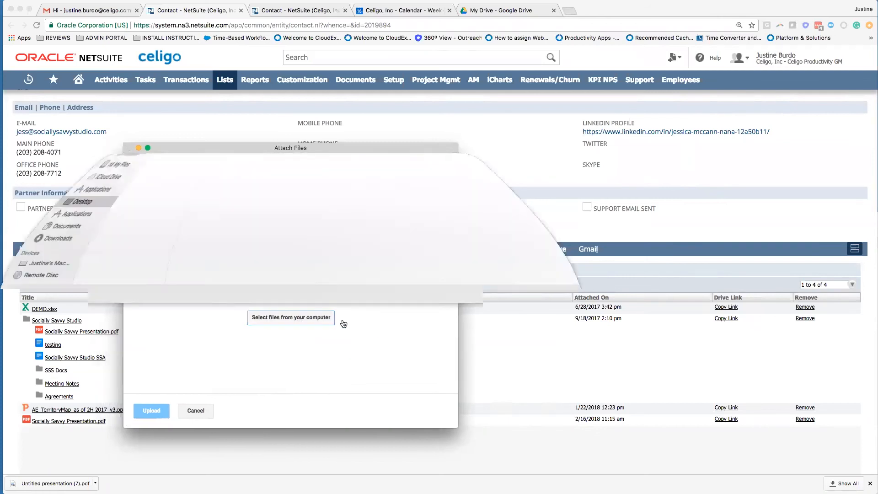
pyautogui.click(108, 194)
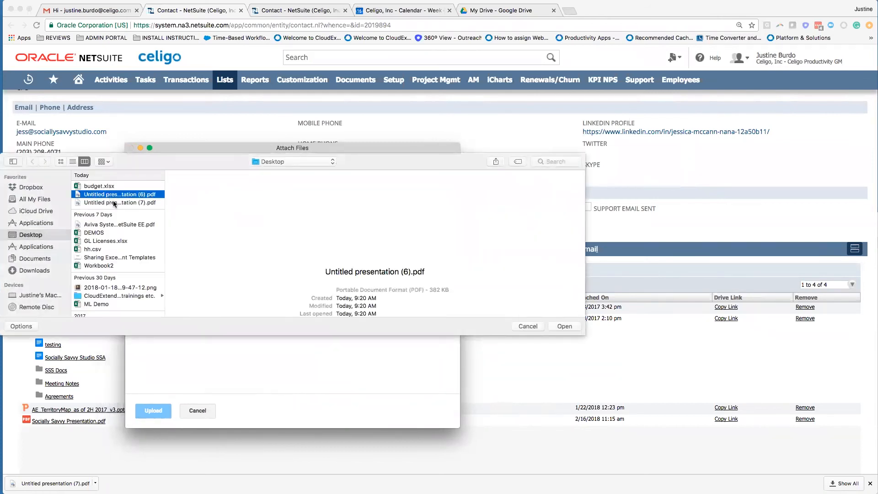
pyautogui.click(113, 202)
pyautogui.rightClick(117, 195)
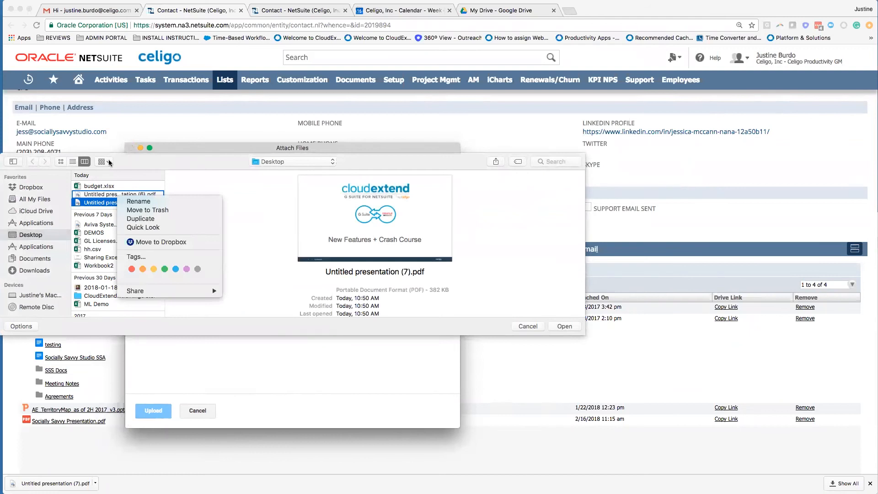
pyautogui.click(363, 164)
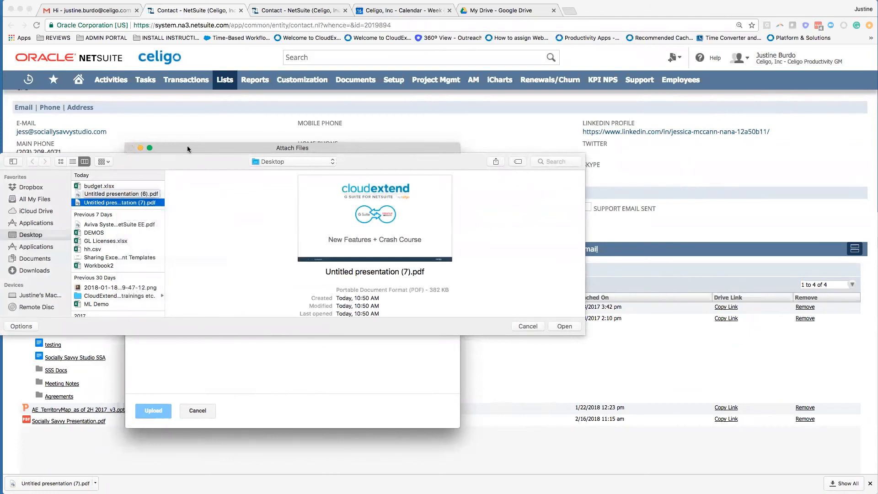
pyautogui.moveTo(227, 147); pyautogui.dragTo(284, 148)
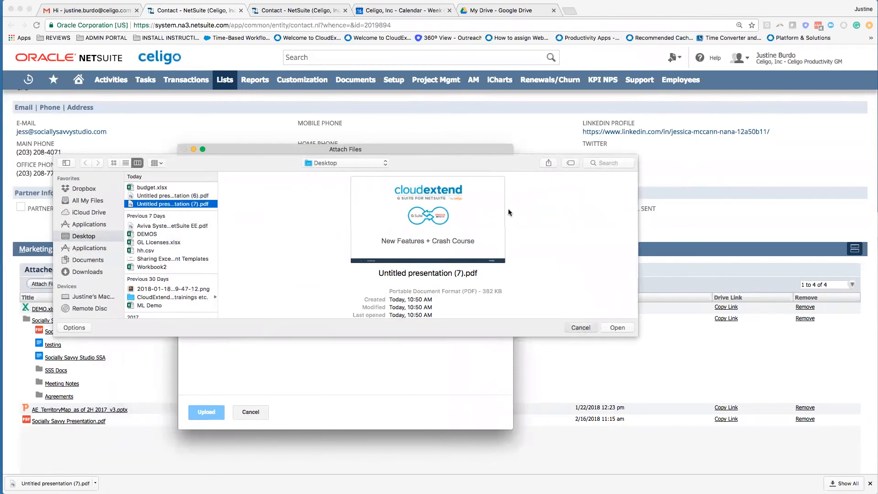
pyautogui.click(617, 327)
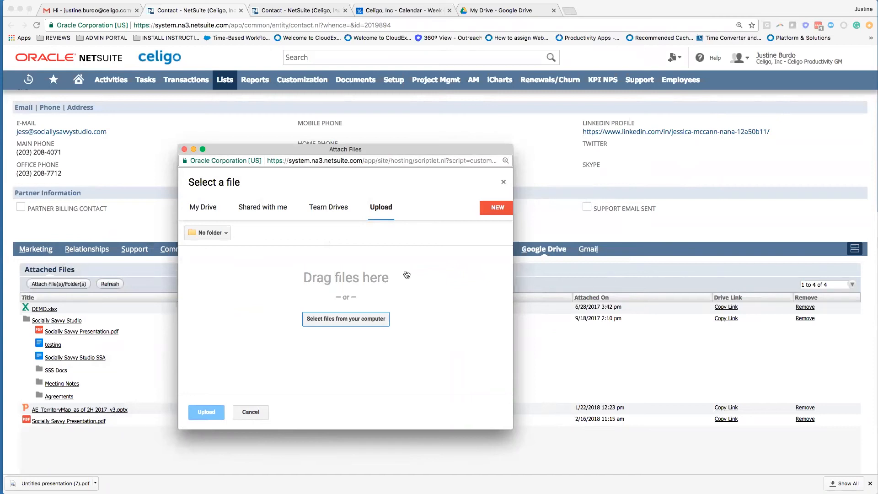
# Switch to Gmail, view the Hi email's sender entities, and open the Demo Followup email from the Demo Folder
pyautogui.click(90, 11)
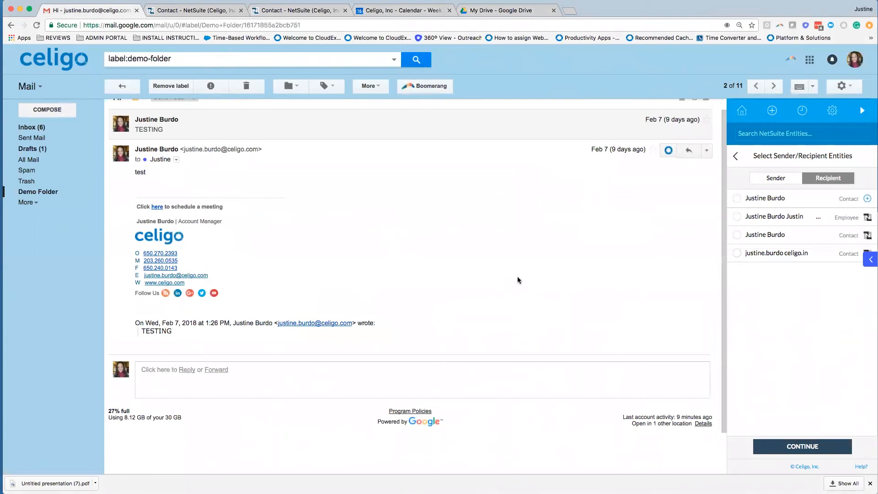
pyautogui.click(776, 178)
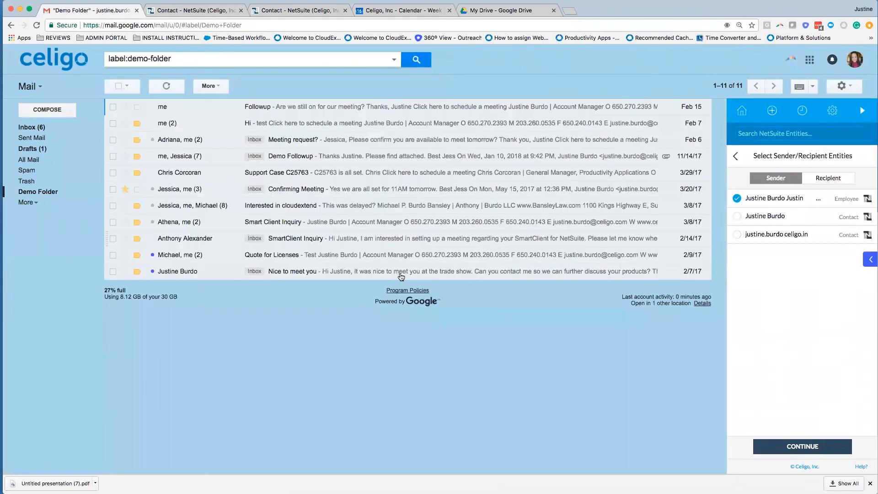
pyautogui.click(571, 158)
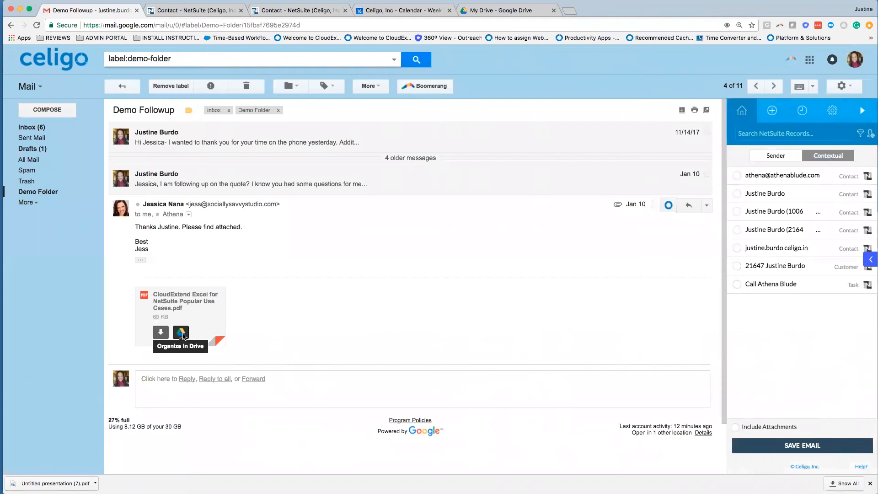
# Show the CloudExtend settings and toggle the Auto-fetch related records preference off and back on
pyautogui.click(833, 112)
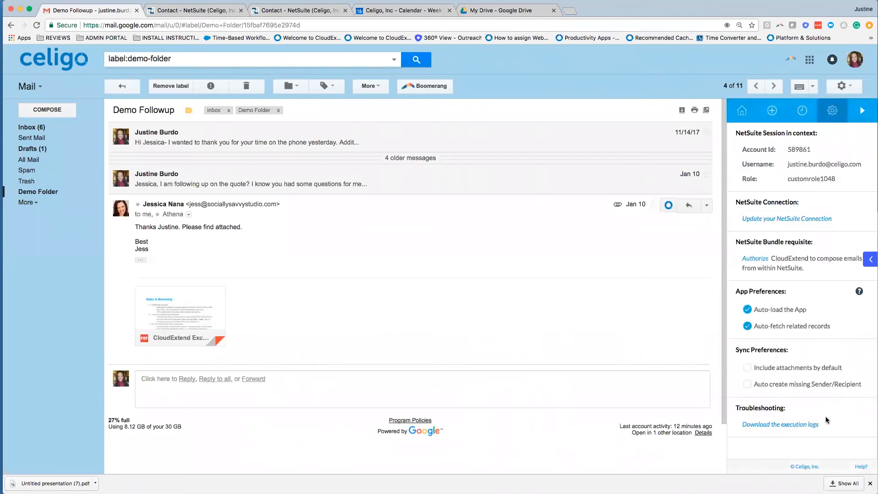
pyautogui.click(748, 326)
pyautogui.click(748, 326)
pyautogui.moveTo(208, 310)
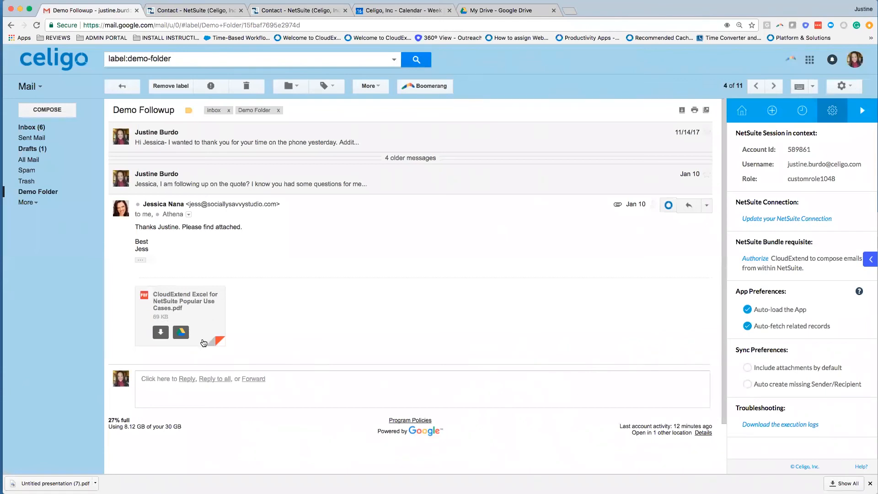
# Return to the email's contextual NetSuite records and check which Google Drive folder holds the attached PDF
pyautogui.click(742, 110)
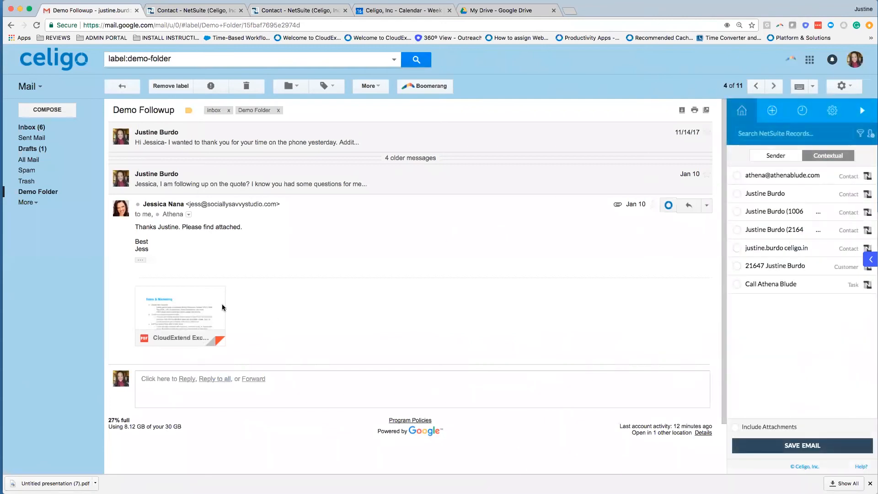
pyautogui.click(182, 335)
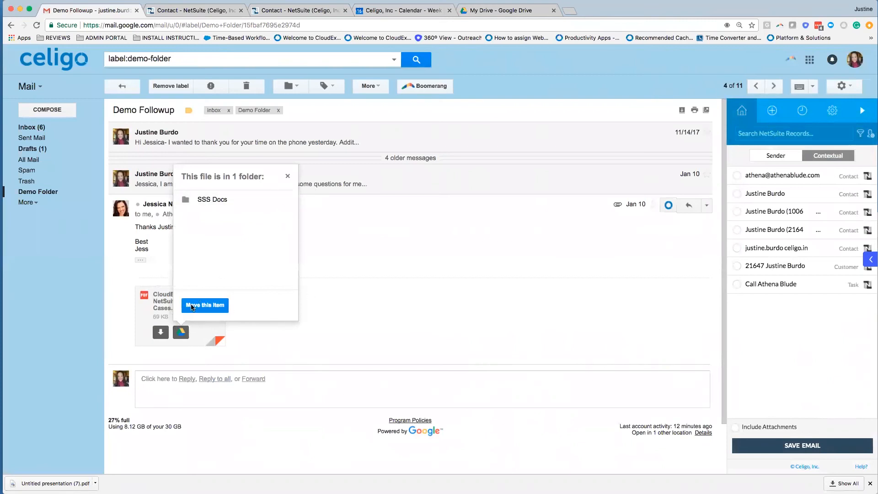
pyautogui.click(287, 176)
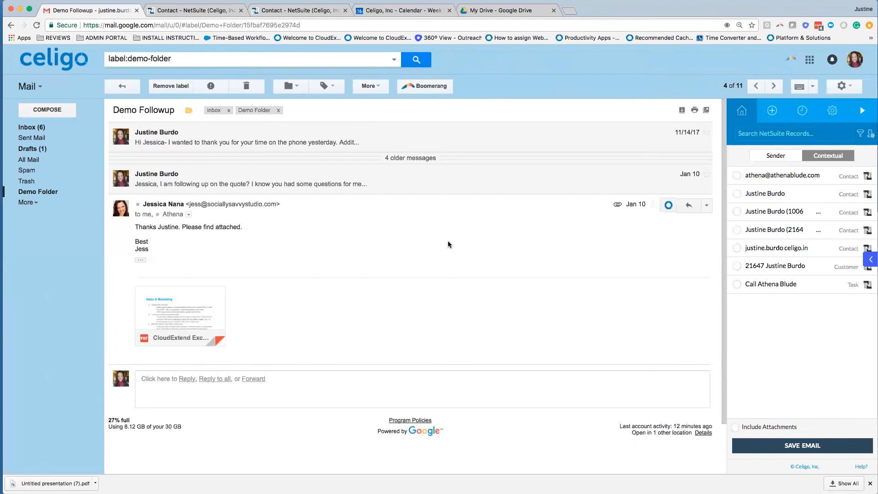
# Select the employee record as the Demo Followup email's sender entity and the first listed contact as recipient, and return to the contextual records
pyautogui.click(764, 134)
pyautogui.click(871, 135)
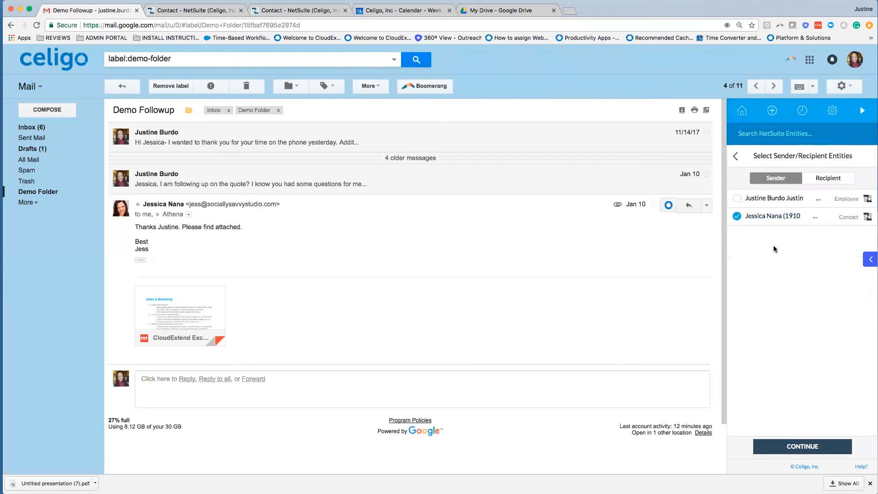
pyautogui.click(825, 179)
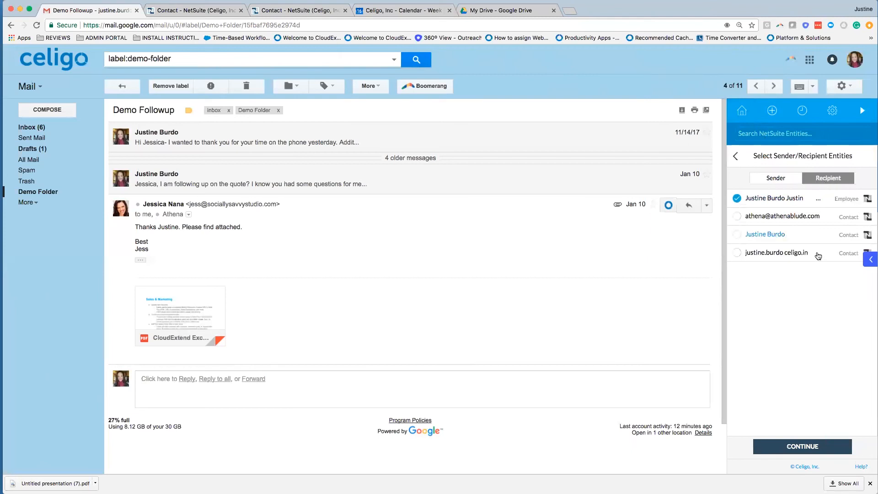
pyautogui.click(737, 217)
pyautogui.click(775, 180)
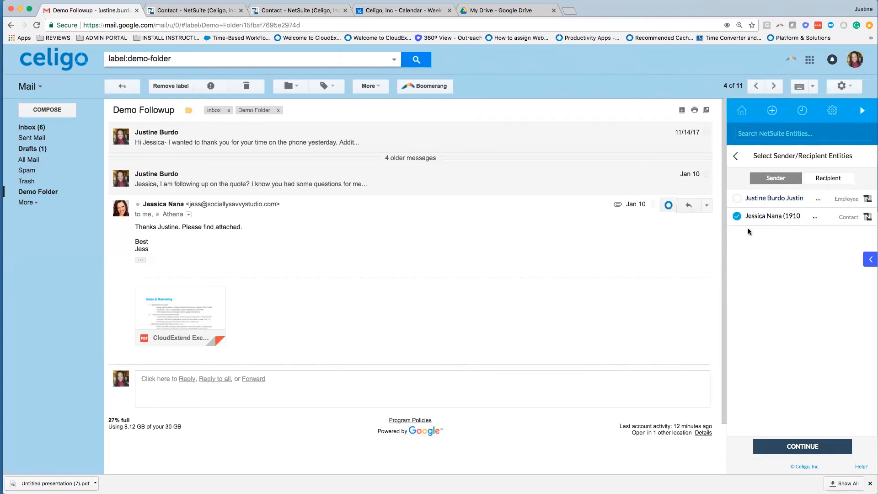
pyautogui.click(738, 199)
pyautogui.click(829, 178)
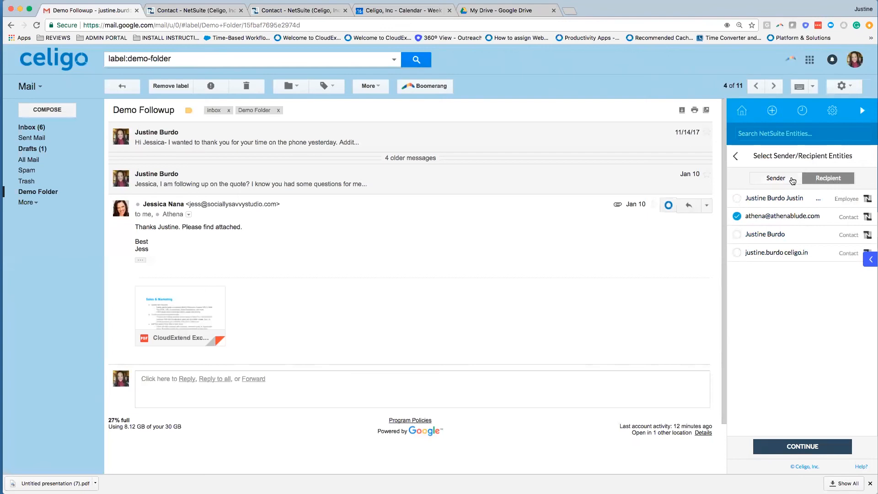
pyautogui.click(736, 156)
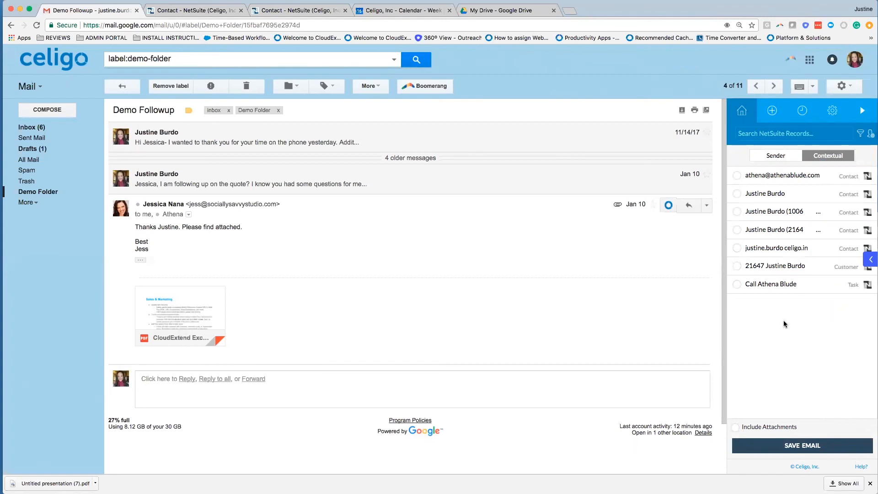
# View the first contextual contact's NetSuite details and reload the record list for the latest Demo Followup message
pyautogui.click(782, 176)
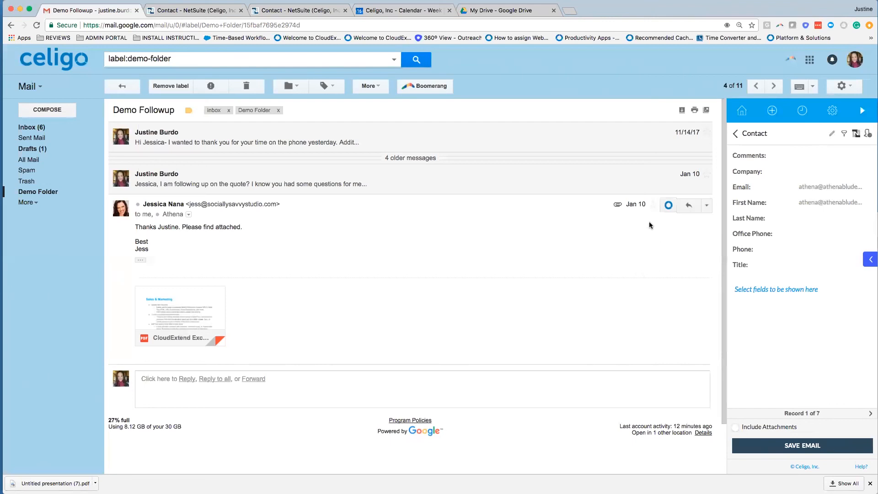
pyautogui.click(668, 205)
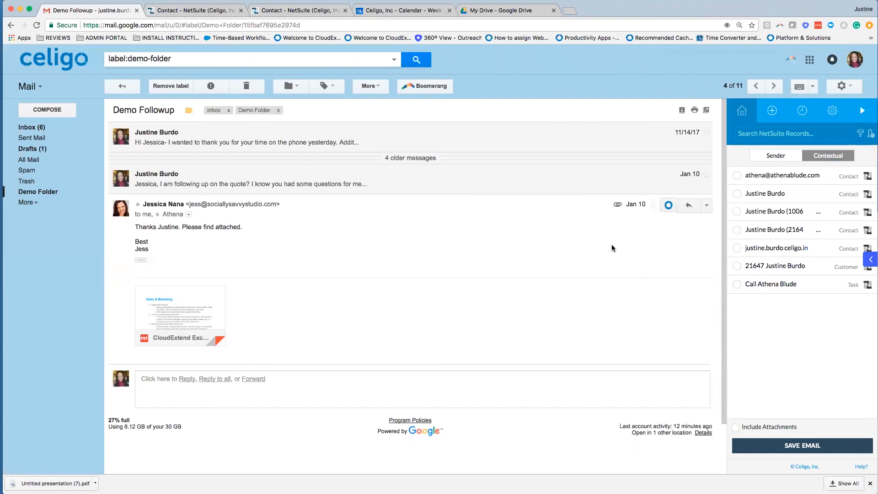
pyautogui.scroll(-1, 667, 244)
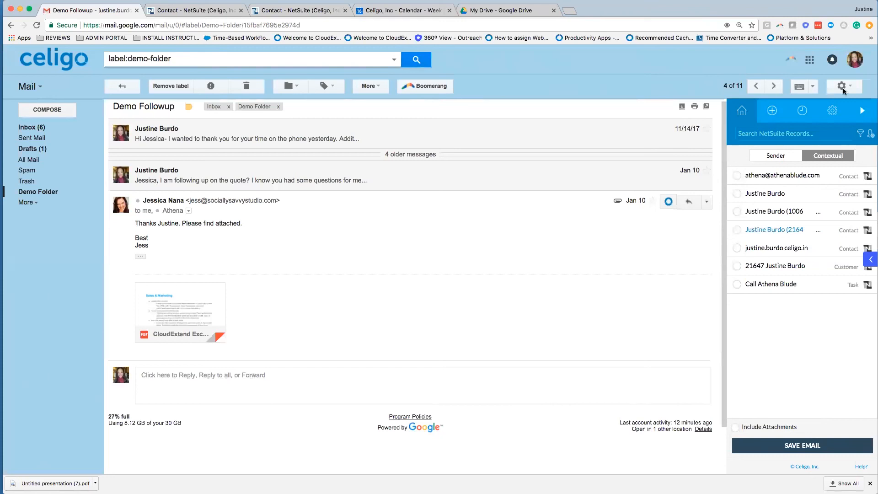
# Authorize CloudExtend to compose emails from within NetSuite with the celigo.com Google account, allowing the requested permissions
pyautogui.click(834, 111)
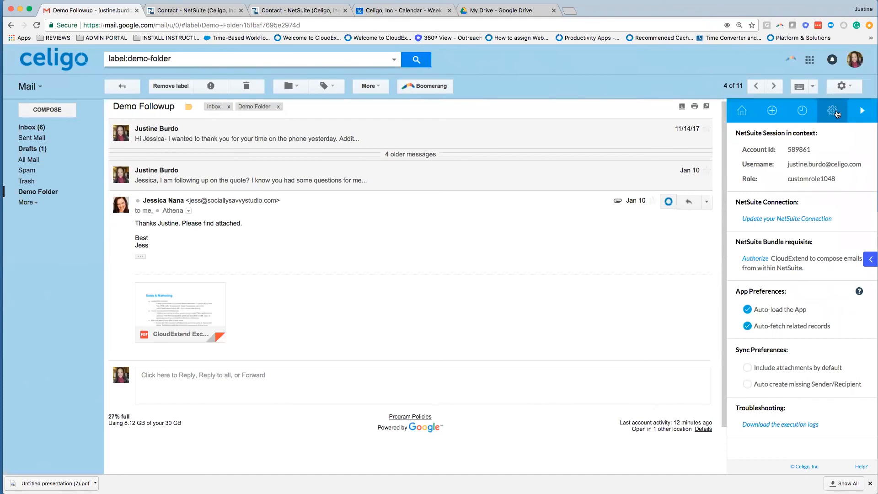
pyautogui.click(756, 259)
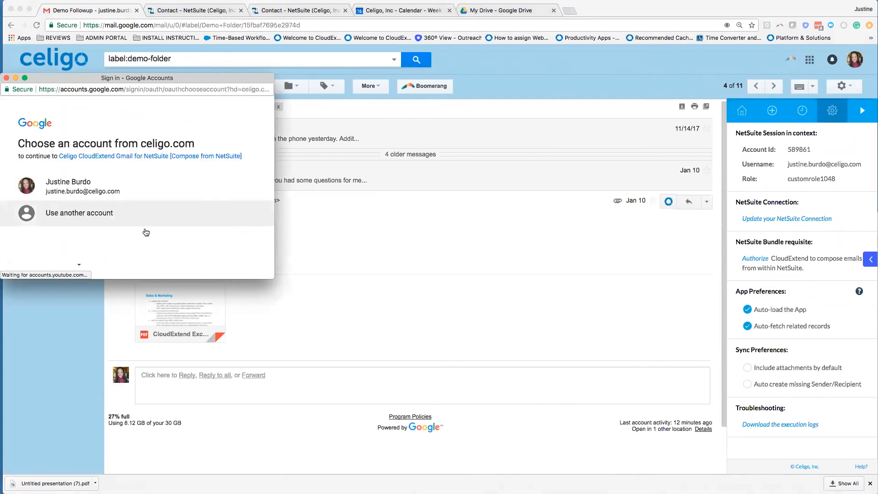
pyautogui.click(93, 188)
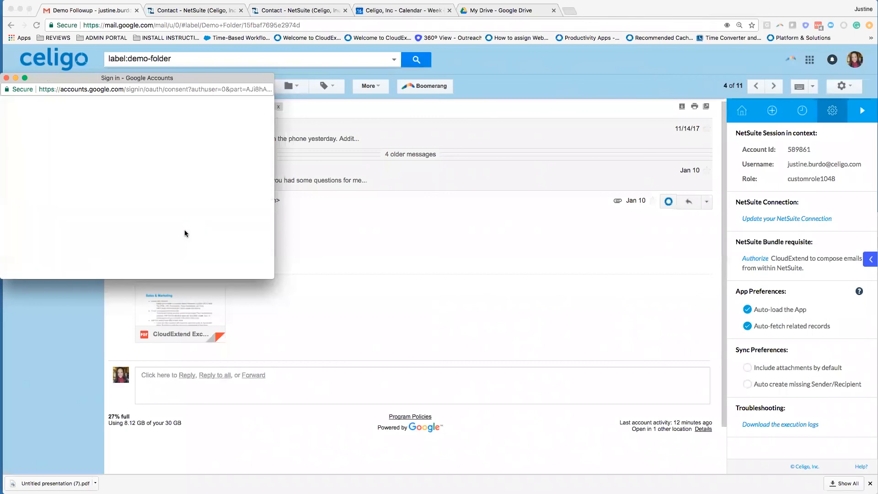
pyautogui.scroll(-3, 194, 229)
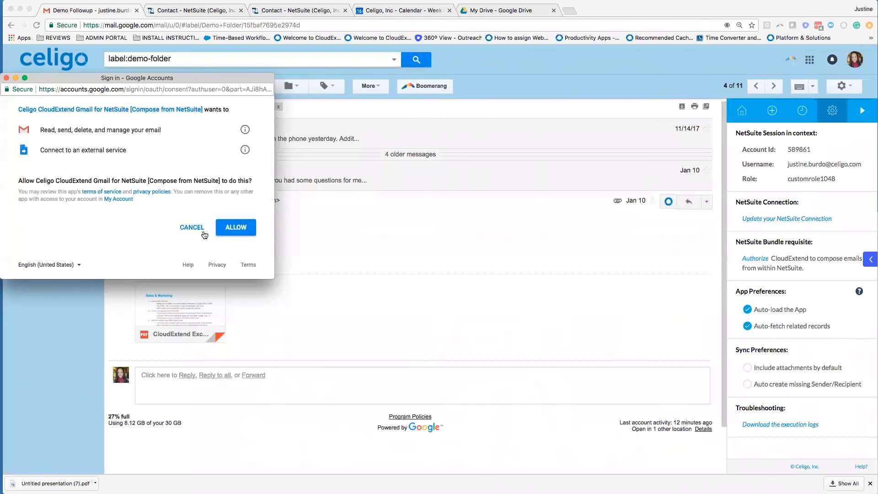
pyautogui.click(241, 231)
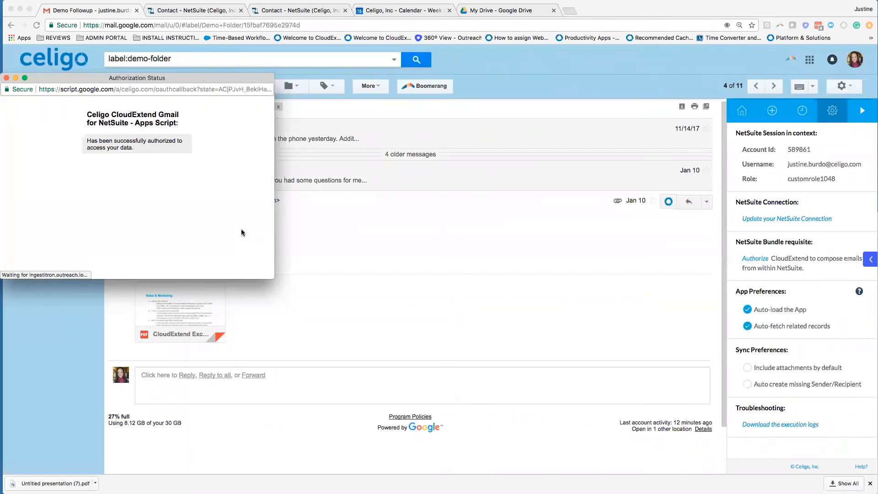
pyautogui.click(8, 79)
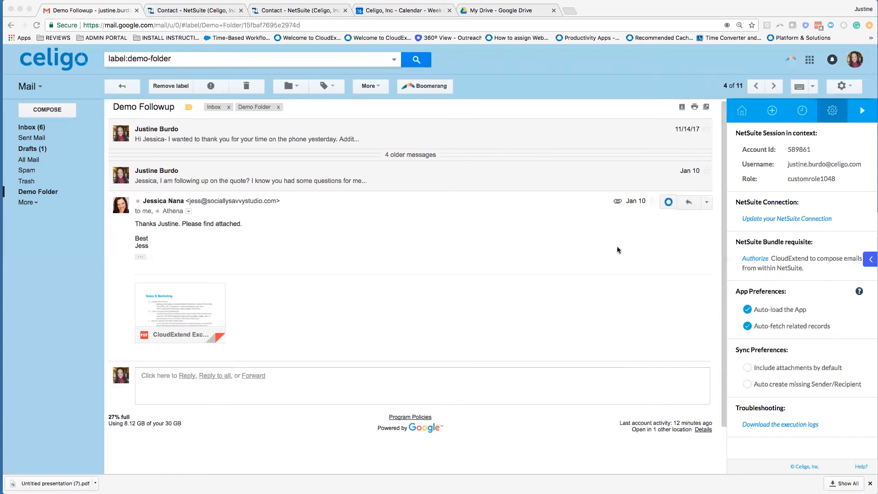
# Return from the CloudExtend settings to the Demo Followup email's contextual NetSuite records and view the rest of the message
pyautogui.click(743, 114)
pyautogui.click(742, 115)
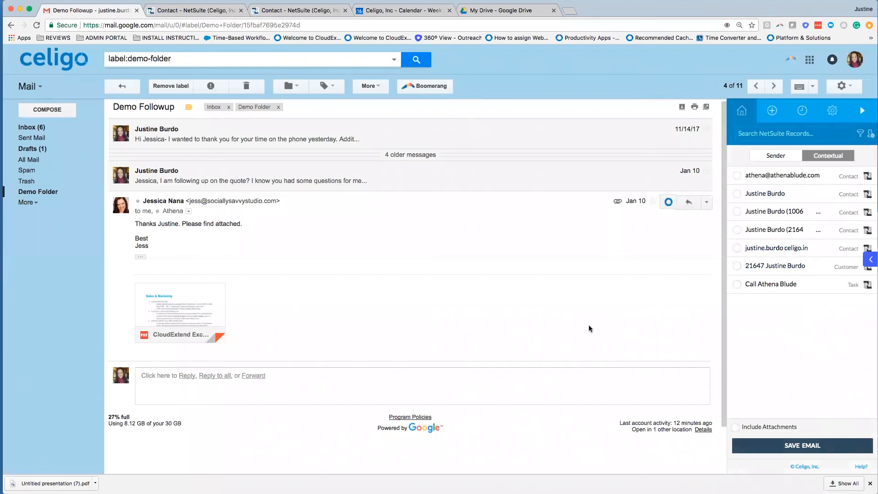
pyautogui.scroll(-2, 589, 325)
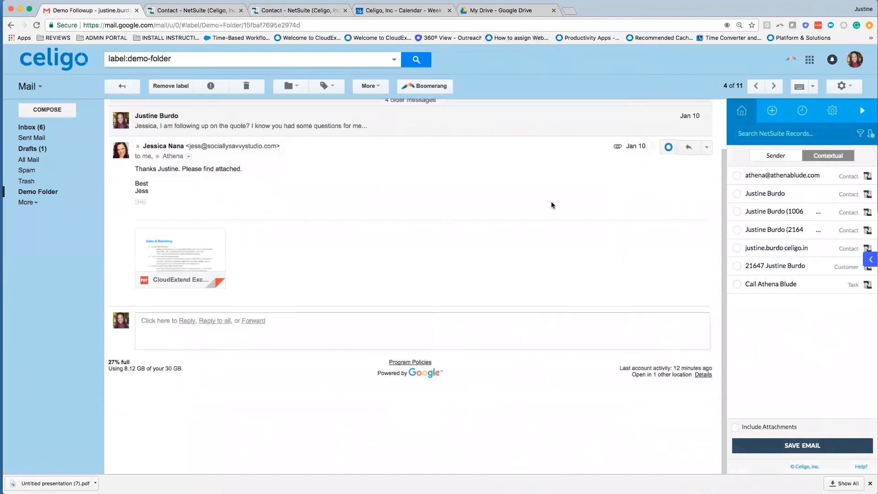